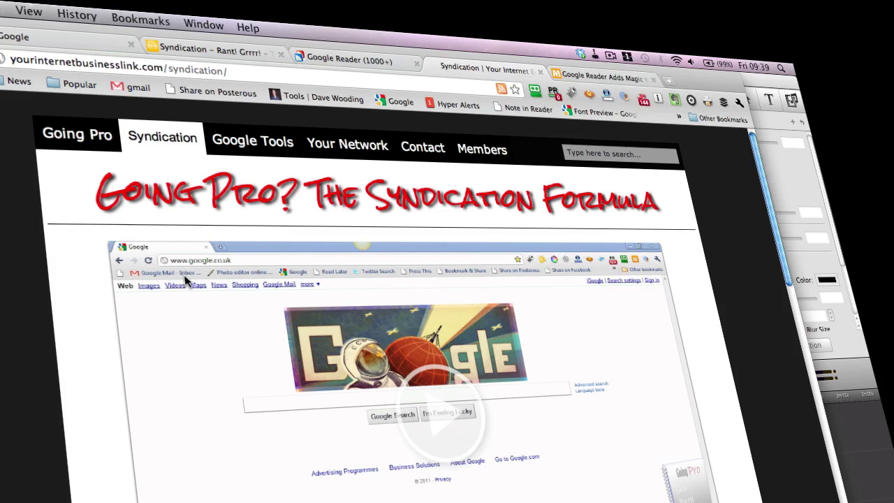
- Open Google Reader and view the posts in the Six Figure Mentor and youtube sfm tribe folders
{"action": "mouse_move", "coordinate": [279, 141]}
{"action": "left_click", "coordinate": [335, 61]}
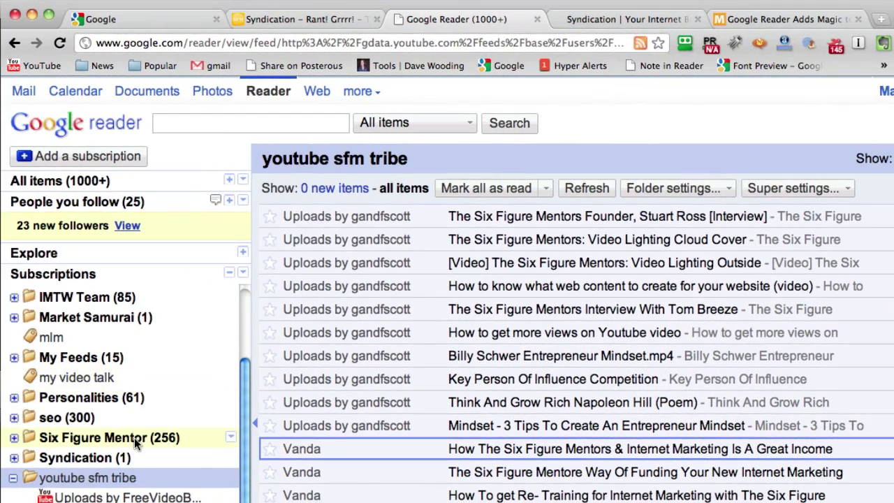
{"action": "left_click", "coordinate": [134, 437]}
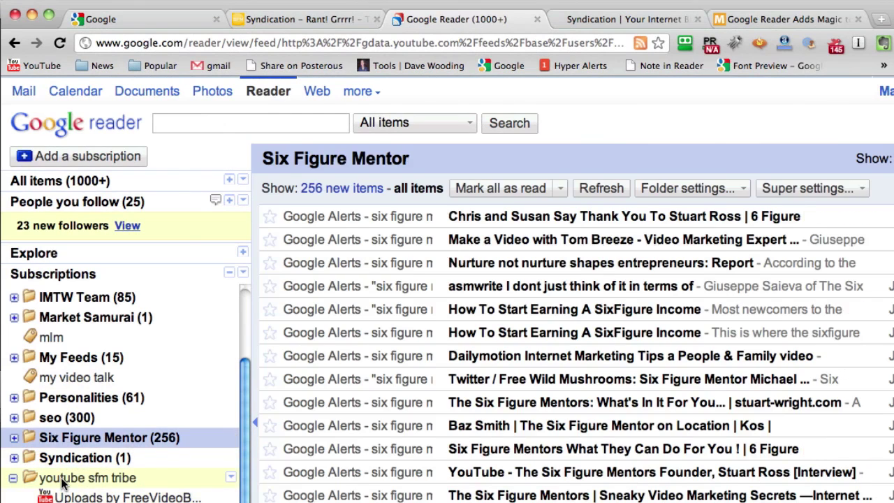
{"action": "left_click", "coordinate": [63, 479]}
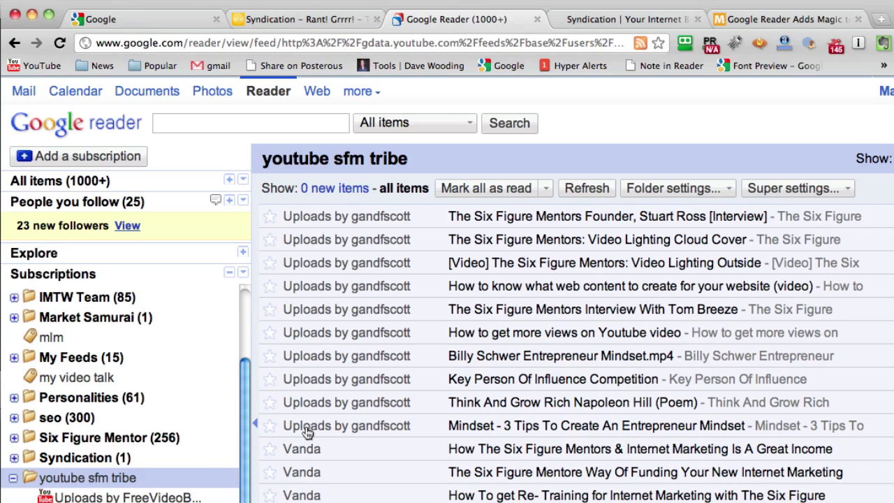
{"action": "scroll", "coordinate": [572, 312], "scroll_direction": "down", "scroll_amount": 15}
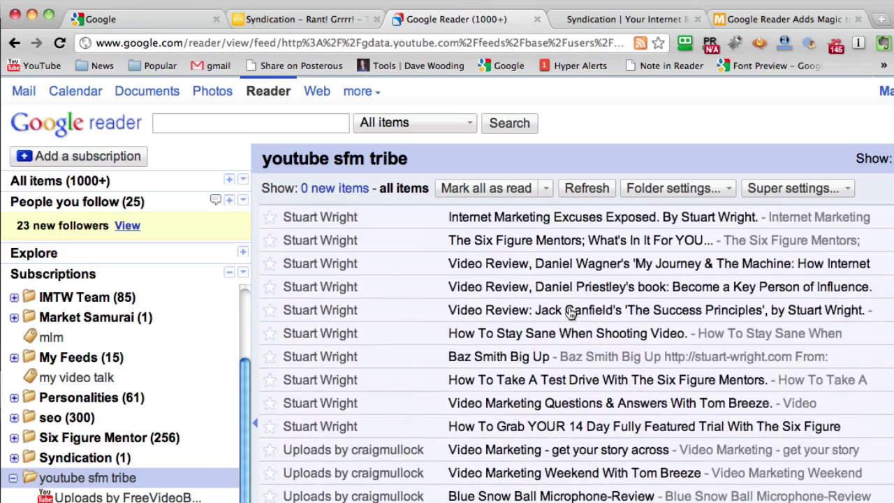
{"action": "scroll", "coordinate": [571, 313], "scroll_direction": "up", "scroll_amount": 15}
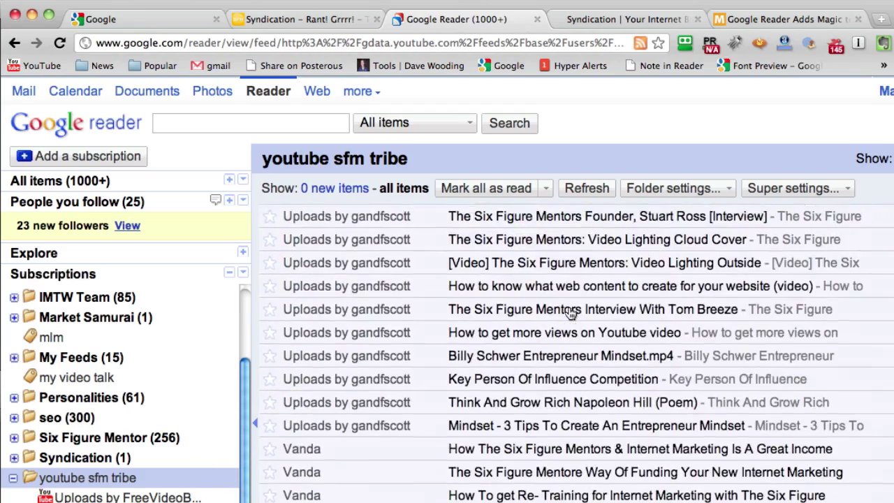
- Go to the Six Figure Community home page and open the Video Marketers Mastermind group
{"action": "left_click", "coordinate": [312, 22]}
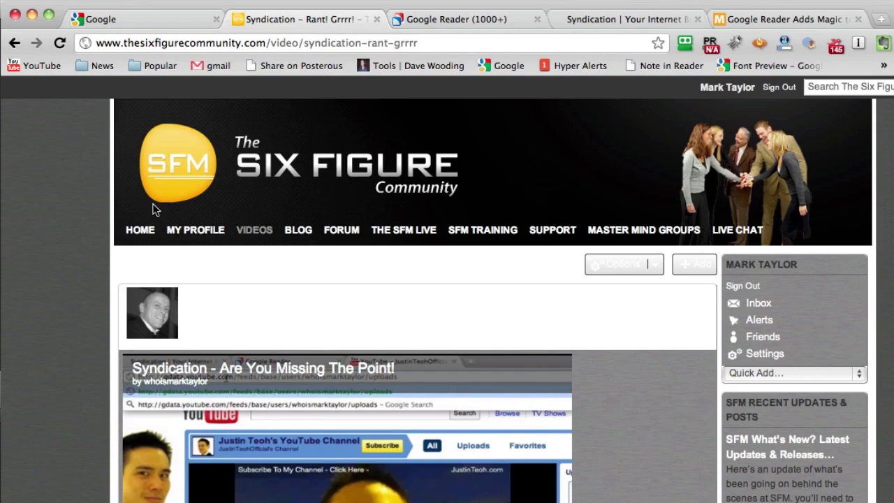
{"action": "mouse_move", "coordinate": [138, 234]}
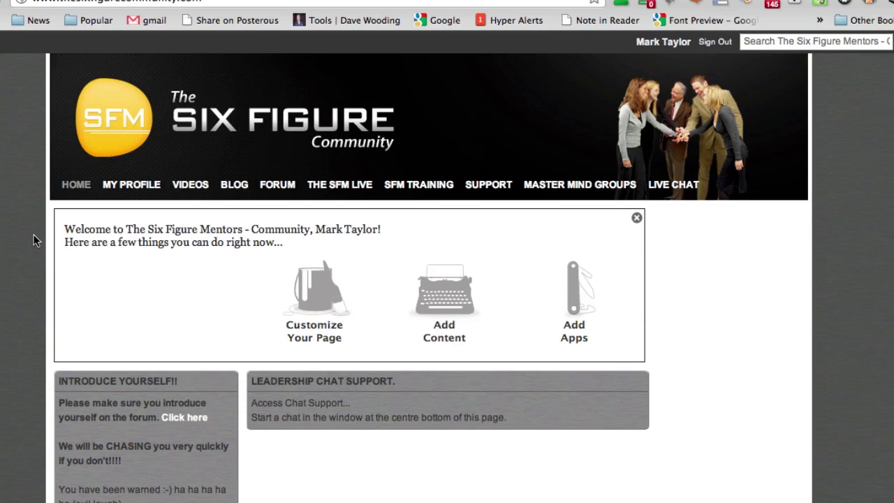
{"action": "scroll", "coordinate": [33, 240], "scroll_direction": "down", "scroll_amount": 10}
{"action": "scroll", "coordinate": [33, 240], "scroll_direction": "down", "scroll_amount": 10}
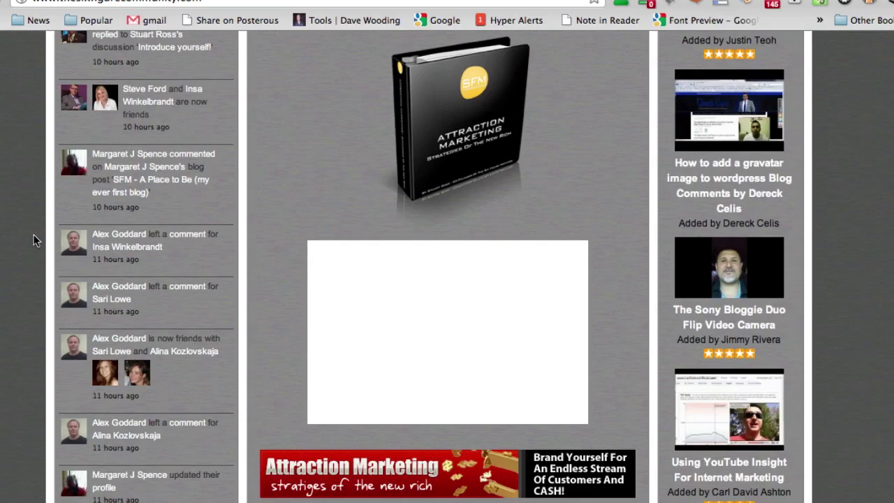
{"action": "scroll", "coordinate": [32, 240], "scroll_direction": "down", "scroll_amount": 20}
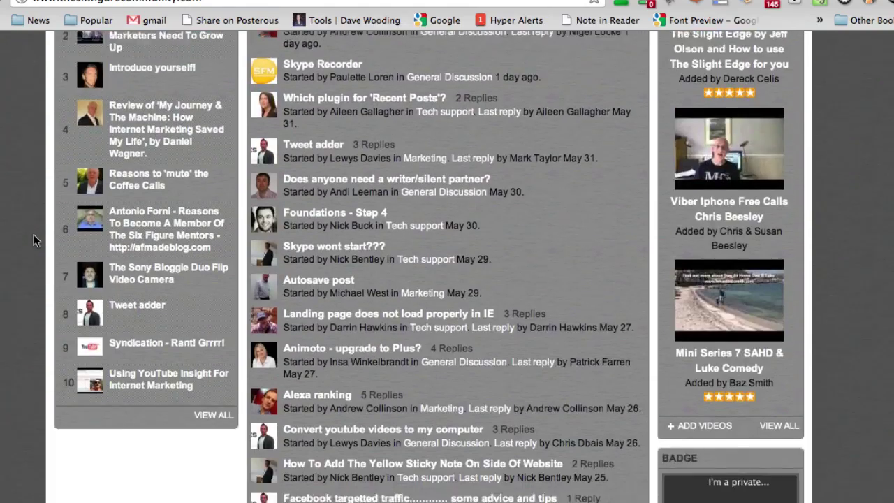
{"action": "scroll", "coordinate": [33, 240], "scroll_direction": "down", "scroll_amount": 20}
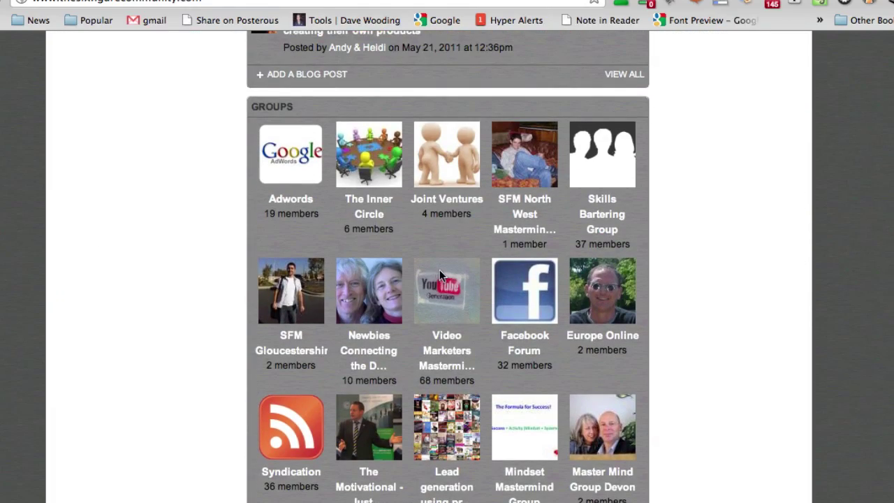
{"action": "left_click", "coordinate": [439, 272]}
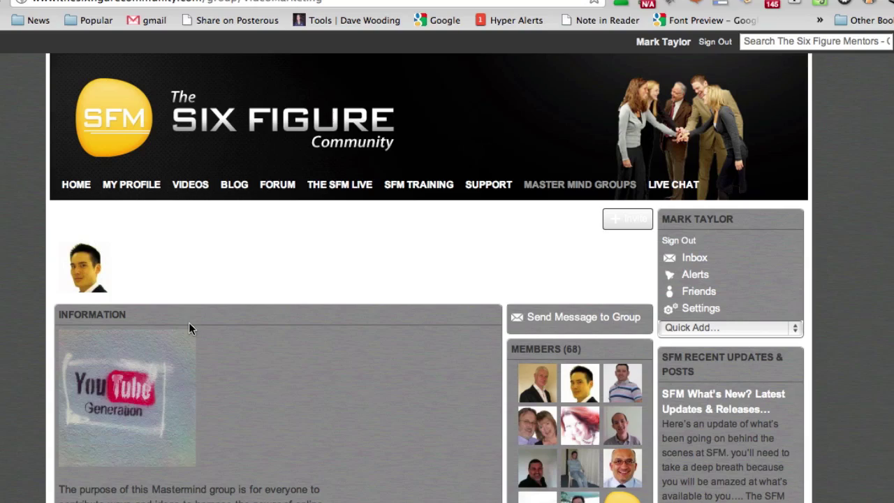
- Review the group's YouTube Tribe instructions and this week's video list, and open the first listed video
{"action": "scroll", "coordinate": [33, 330], "scroll_direction": "down", "scroll_amount": 10}
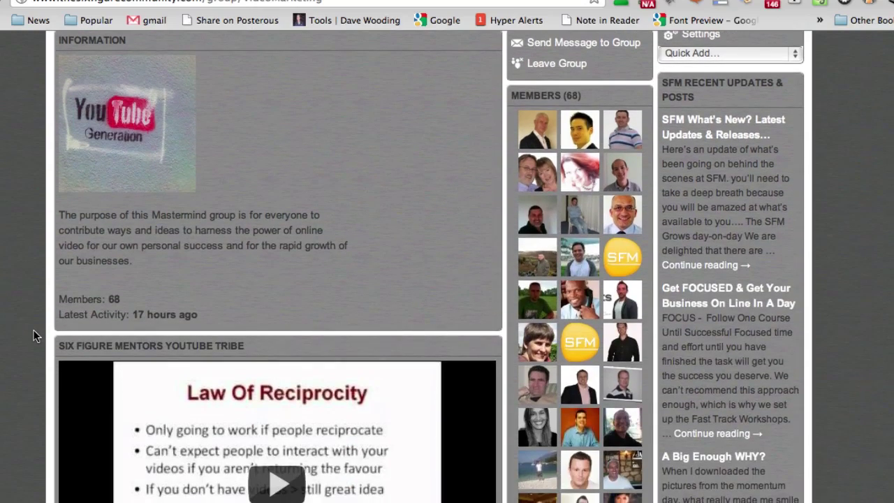
{"action": "scroll", "coordinate": [34, 330], "scroll_direction": "down", "scroll_amount": 10}
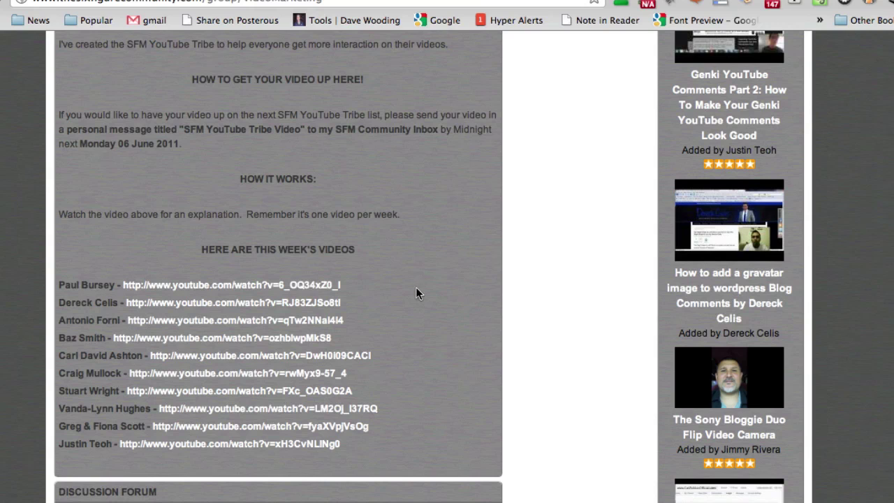
{"action": "scroll", "coordinate": [415, 288], "scroll_direction": "down", "scroll_amount": 5}
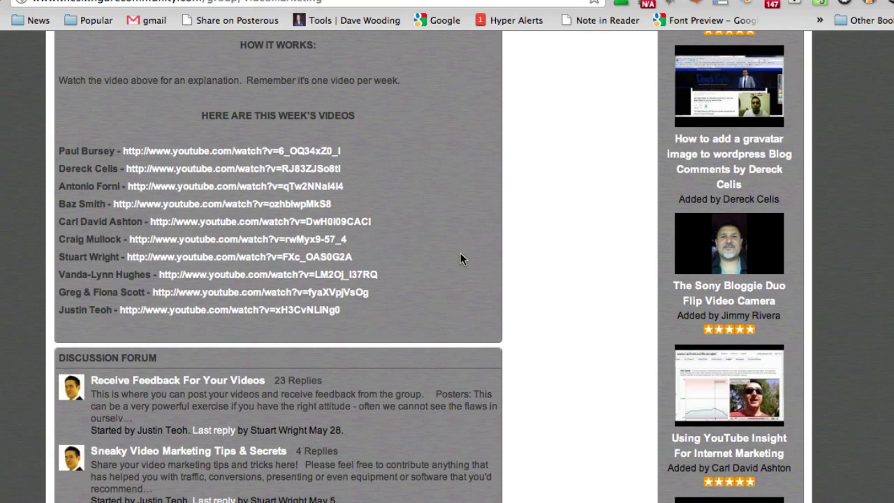
{"action": "scroll", "coordinate": [460, 254], "scroll_direction": "up", "scroll_amount": 12}
{"action": "scroll", "coordinate": [460, 254], "scroll_direction": "down", "scroll_amount": 5}
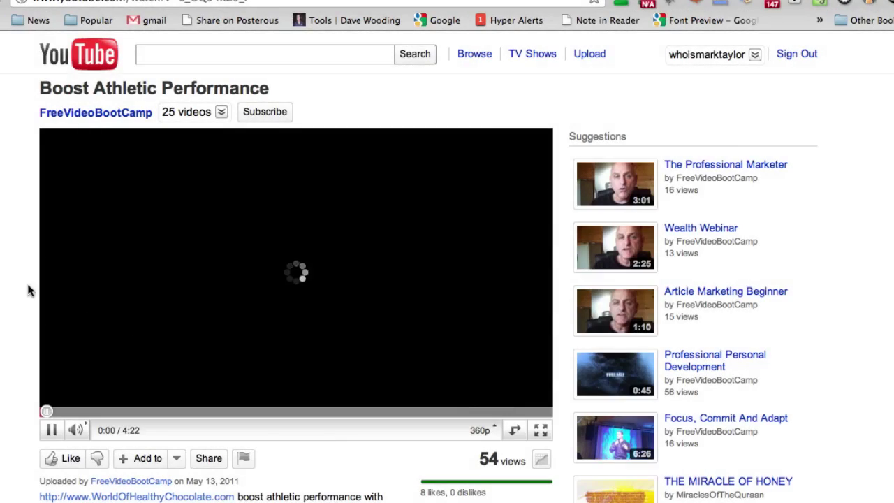
- Pause the Boost Athletic Performance video and read the comments below it
{"action": "scroll", "coordinate": [28, 314], "scroll_direction": "down", "scroll_amount": 1}
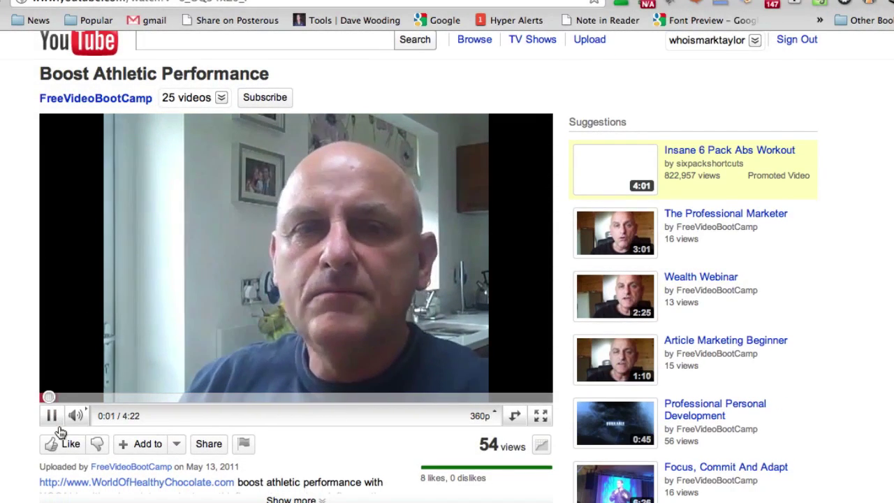
{"action": "left_click", "coordinate": [50, 415]}
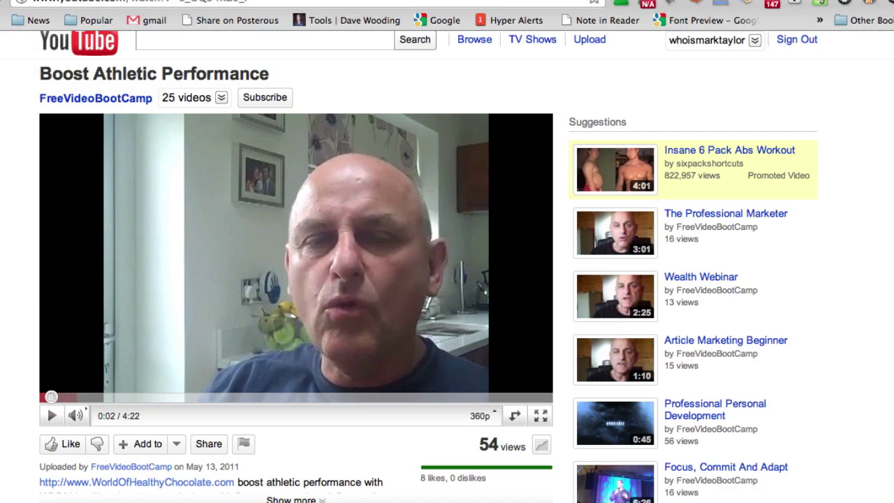
{"action": "scroll", "coordinate": [20, 426], "scroll_direction": "down", "scroll_amount": 7}
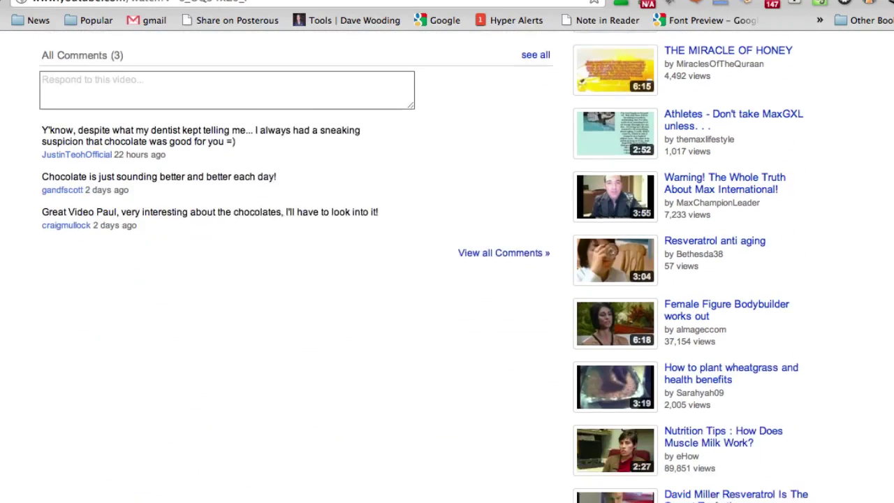
{"action": "scroll", "coordinate": [20, 427], "scroll_direction": "up", "scroll_amount": 2}
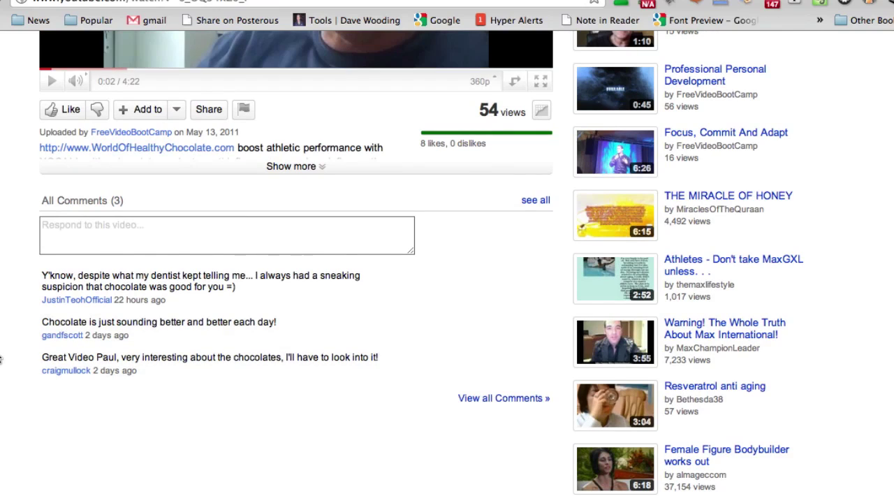
{"action": "scroll", "coordinate": [1, 359], "scroll_direction": "up", "scroll_amount": 5}
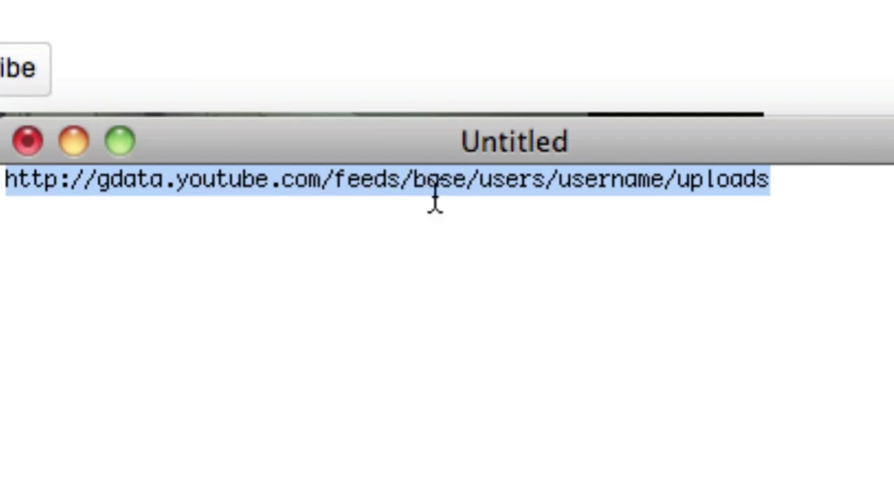
- Highlight the username placeholder in the text note's feed address, and view the Syndication page that accompanies it
{"action": "left_click", "coordinate": [576, 197]}
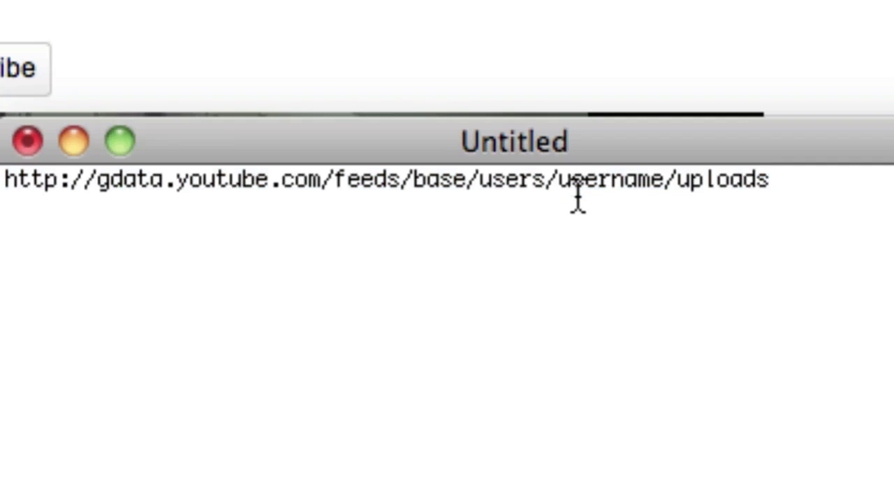
{"action": "double_click", "coordinate": [598, 183]}
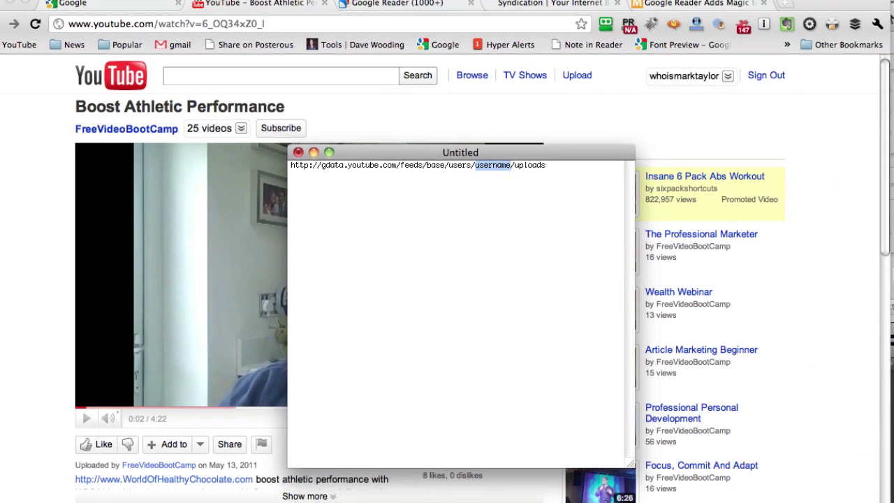
{"action": "left_click", "coordinate": [524, 4]}
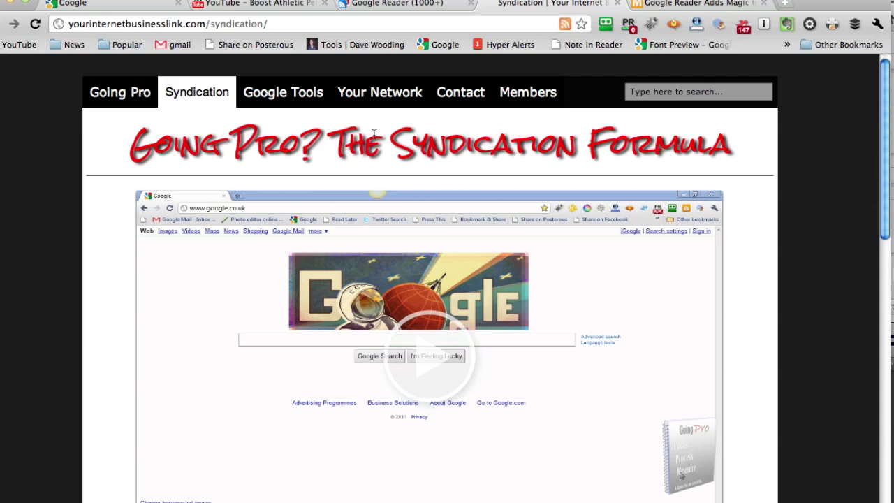
{"action": "mouse_move", "coordinate": [296, 99]}
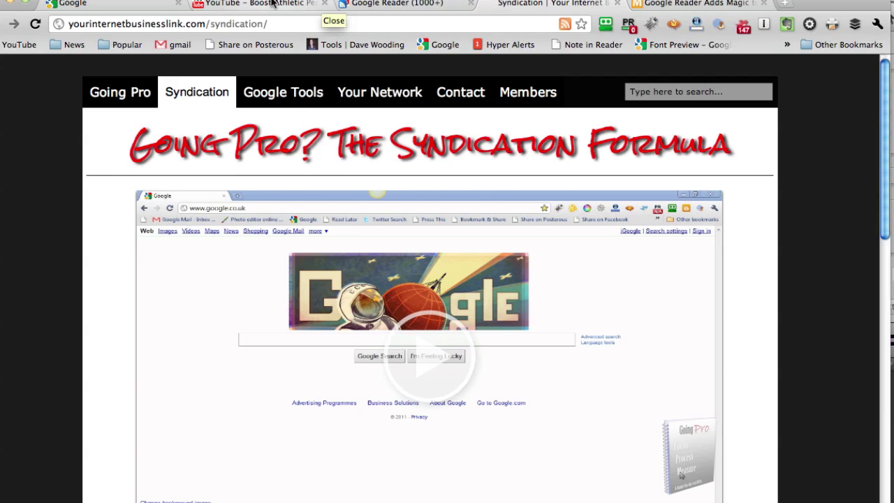
- Check the youtube sfm tribe feed list in Google Reader, and look over the Boost Athletic Performance video page again
{"action": "left_click", "coordinate": [377, 6]}
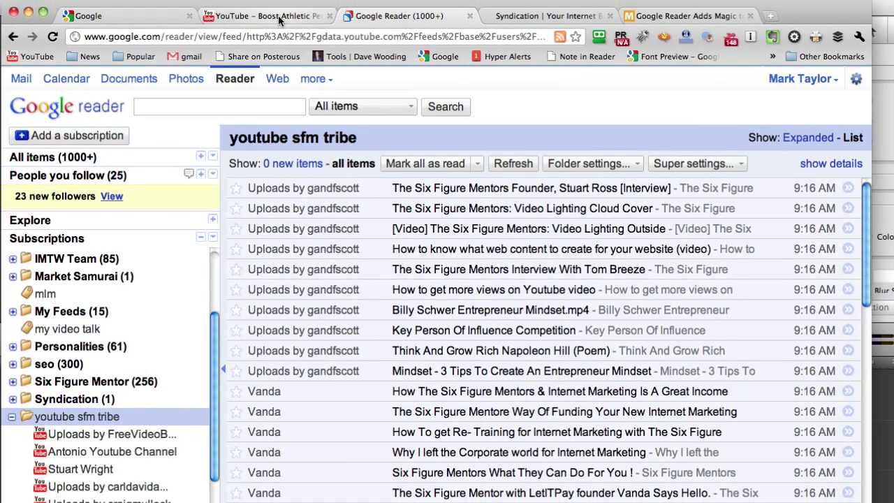
{"action": "left_click", "coordinate": [281, 17]}
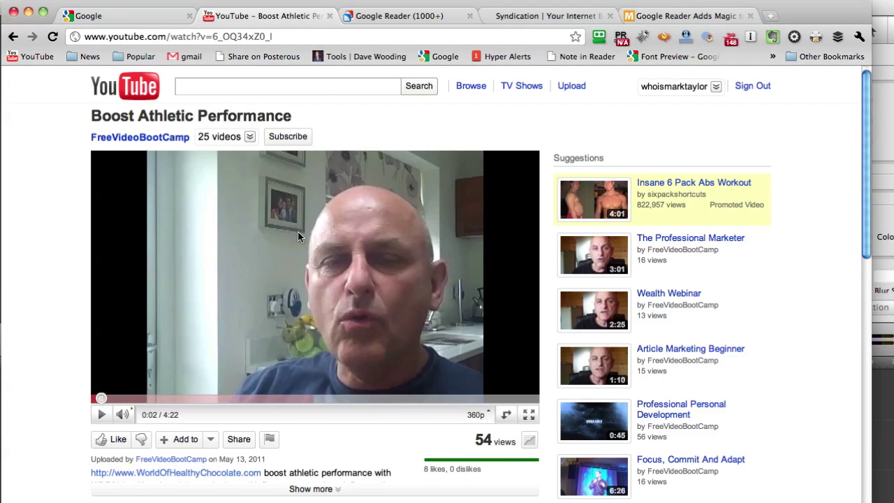
{"action": "scroll", "coordinate": [63, 346], "scroll_direction": "down", "scroll_amount": 5}
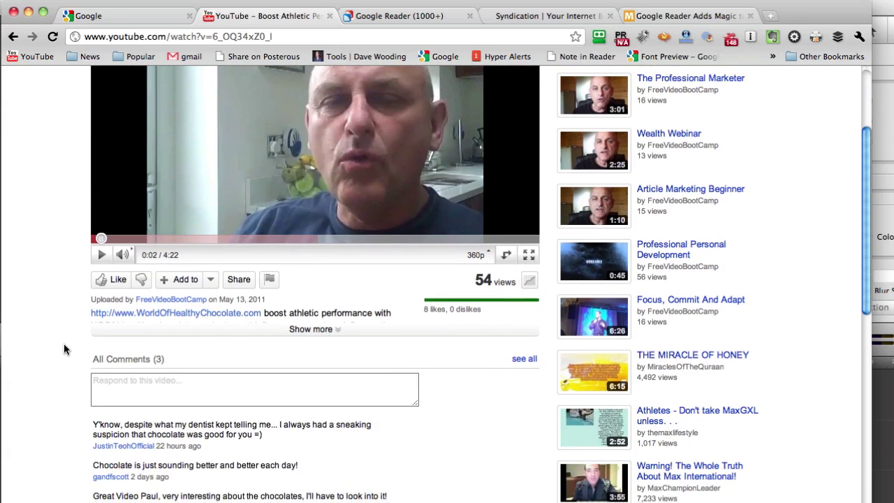
{"action": "scroll", "coordinate": [64, 343], "scroll_direction": "up", "scroll_amount": 5}
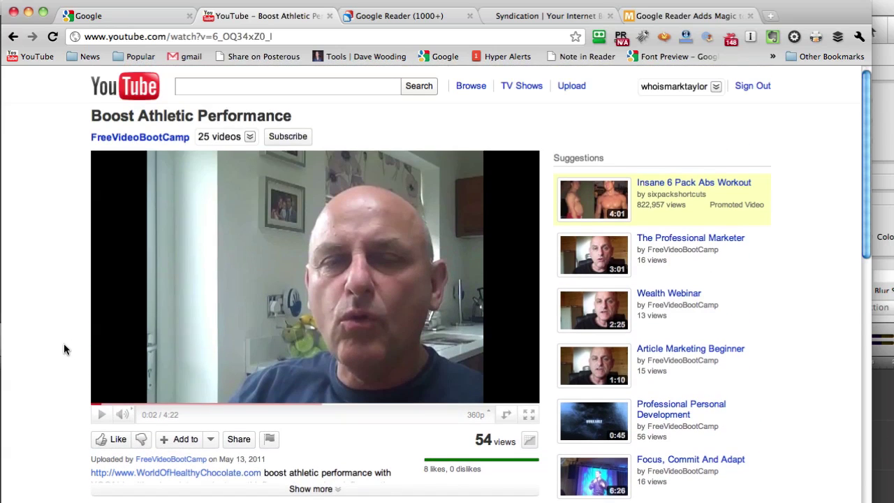
- Search YouTube for the signed-in account's username, open that channel from the results and pause its intro video
{"action": "left_click", "coordinate": [315, 85]}
{"action": "type", "text": "wh"}
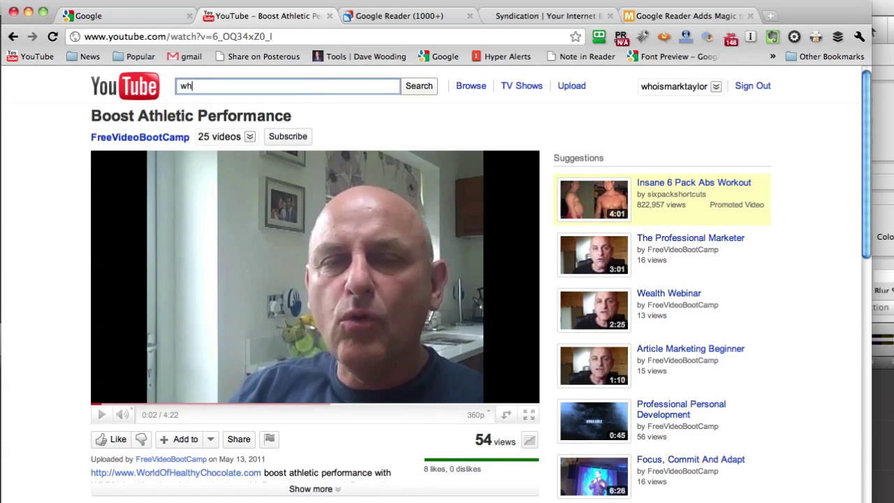
{"action": "type", "text": "oismarktaylor"}
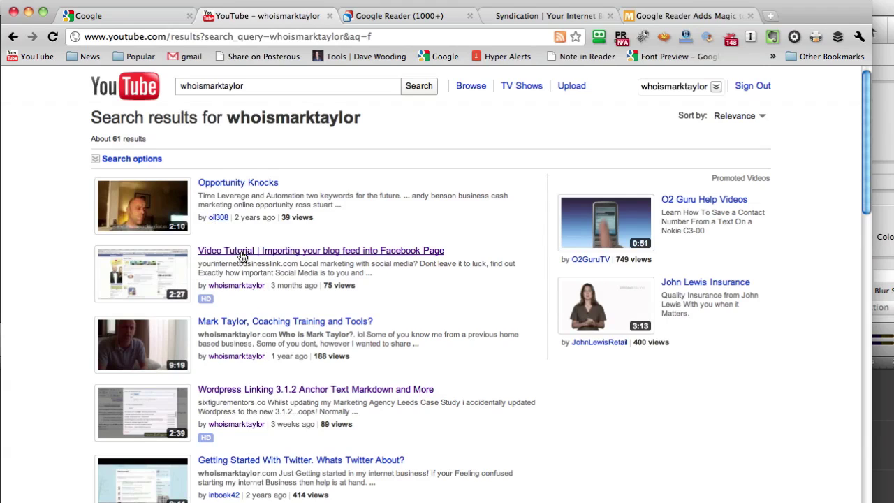
{"action": "left_click", "coordinate": [245, 289]}
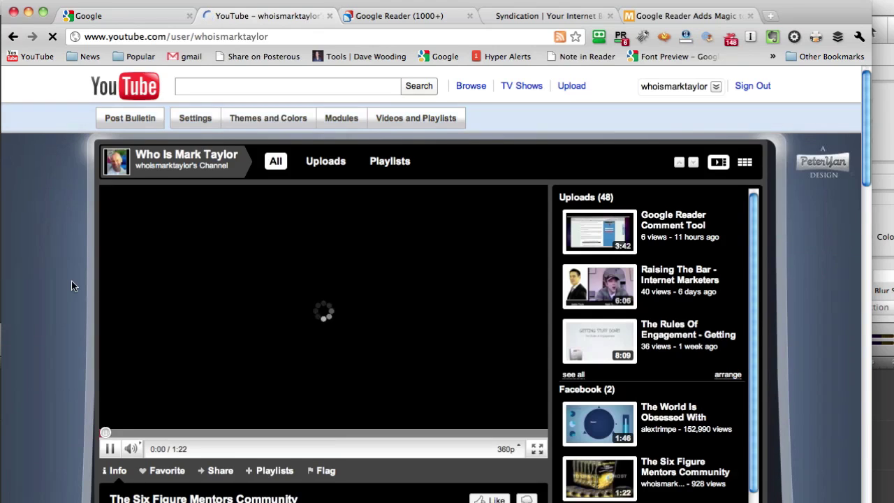
{"action": "left_click", "coordinate": [110, 451]}
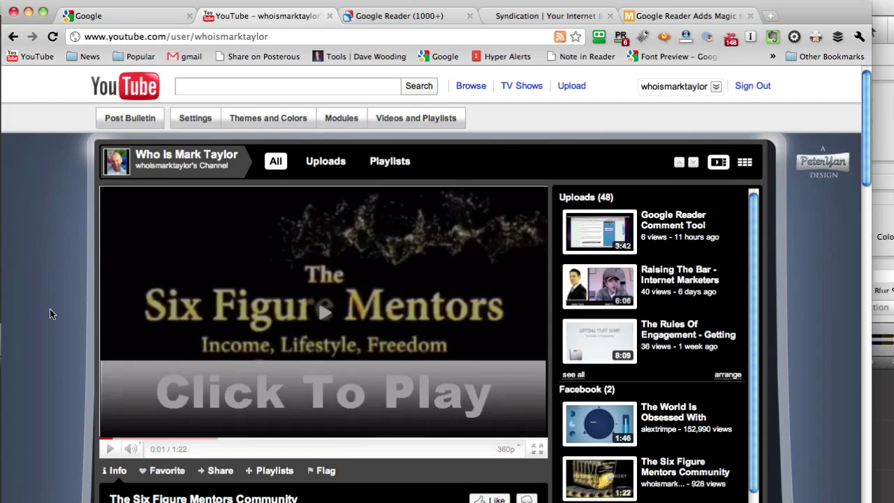
{"action": "scroll", "coordinate": [50, 313], "scroll_direction": "down", "scroll_amount": 5}
{"action": "scroll", "coordinate": [49, 313], "scroll_direction": "up", "scroll_amount": 5}
- Replace the page address with the copied YouTube uploads feed address, substitute the channel's username for the username placeholder, and load it
{"action": "left_click", "coordinate": [235, 40]}
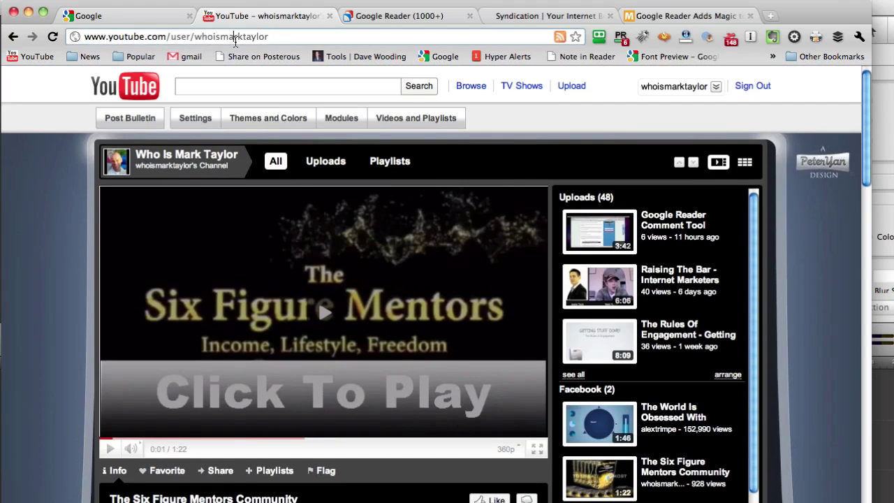
{"action": "right_click", "coordinate": [235, 42]}
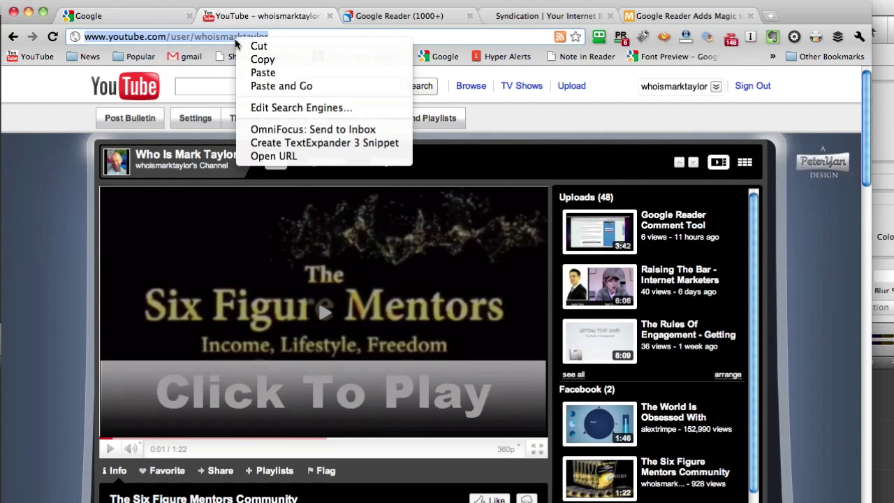
{"action": "left_click", "coordinate": [261, 74]}
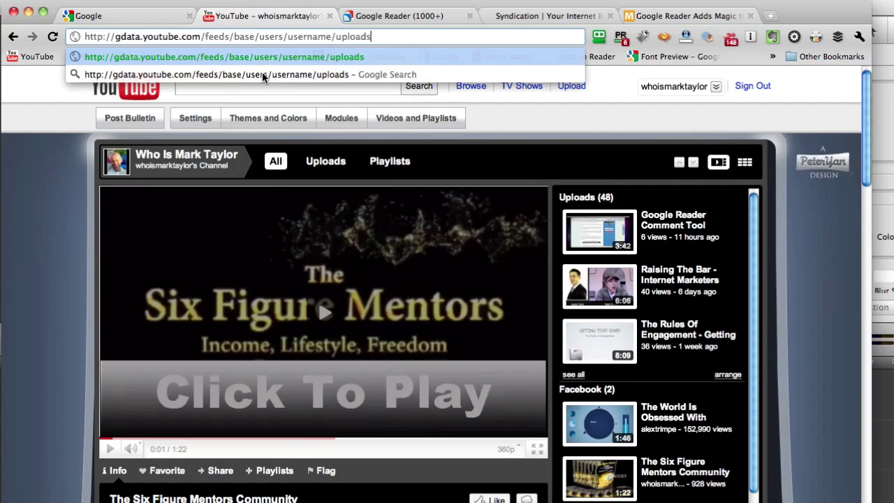
{"action": "double_click", "coordinate": [305, 37]}
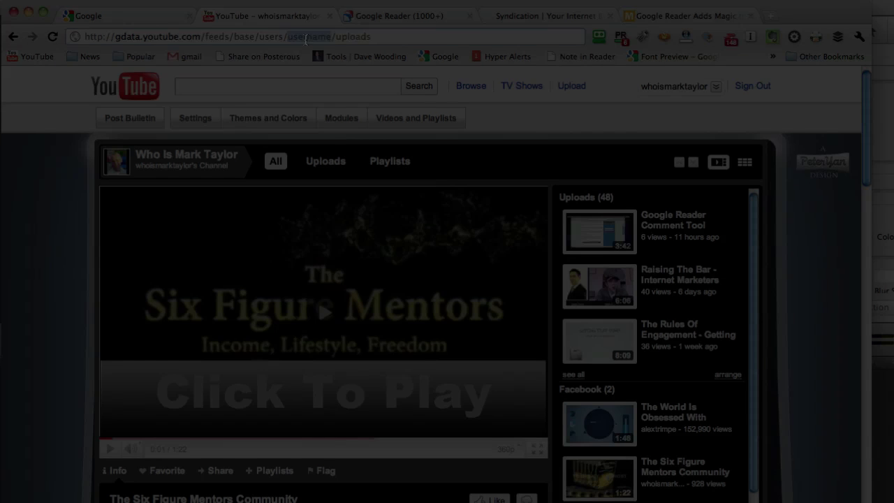
{"action": "type", "text": "whoismar"}
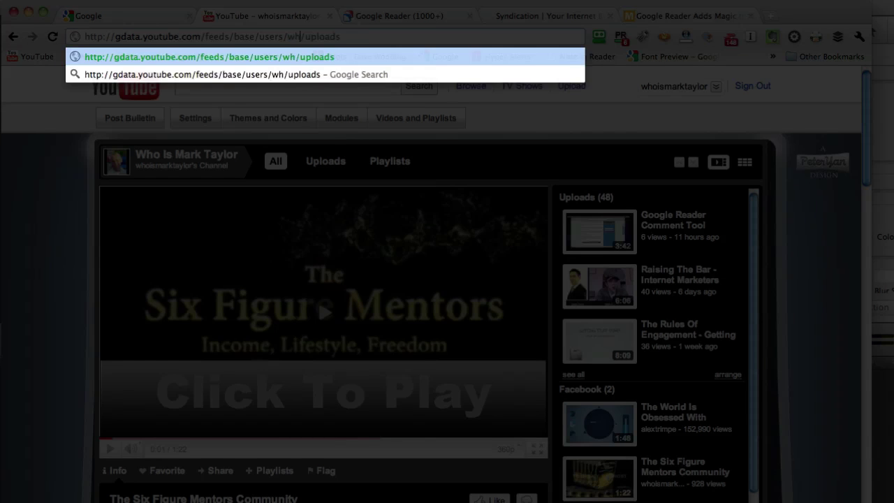
{"action": "type", "text": "ktaylor"}
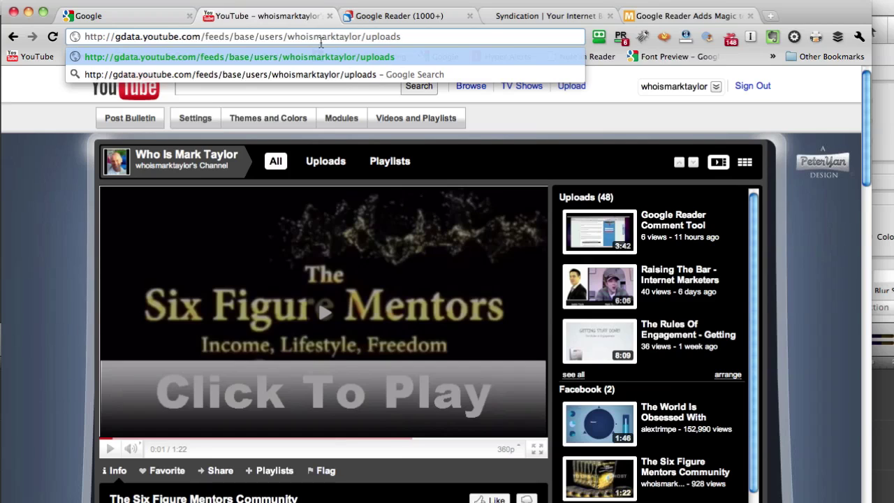
{"action": "key", "text": "Return"}
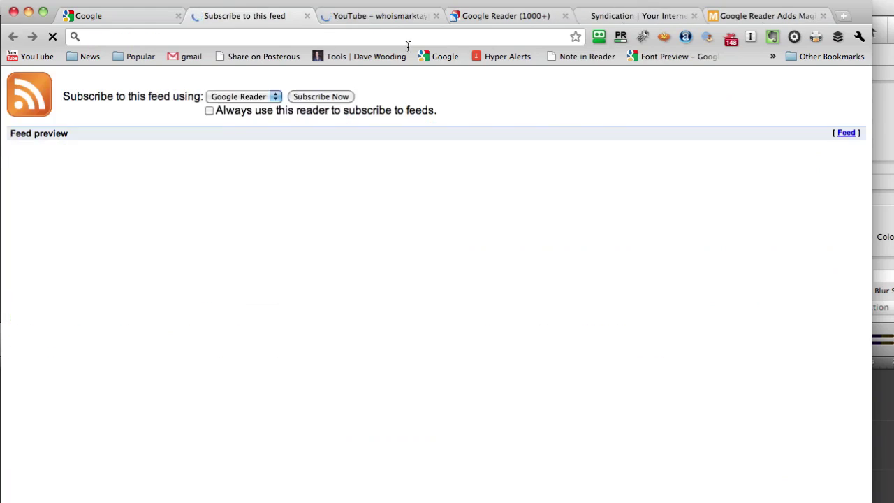
- Open the uploads feed in Google Reader, and pause the intro video playing on the YouTube channel page
{"action": "left_click", "coordinate": [319, 97]}
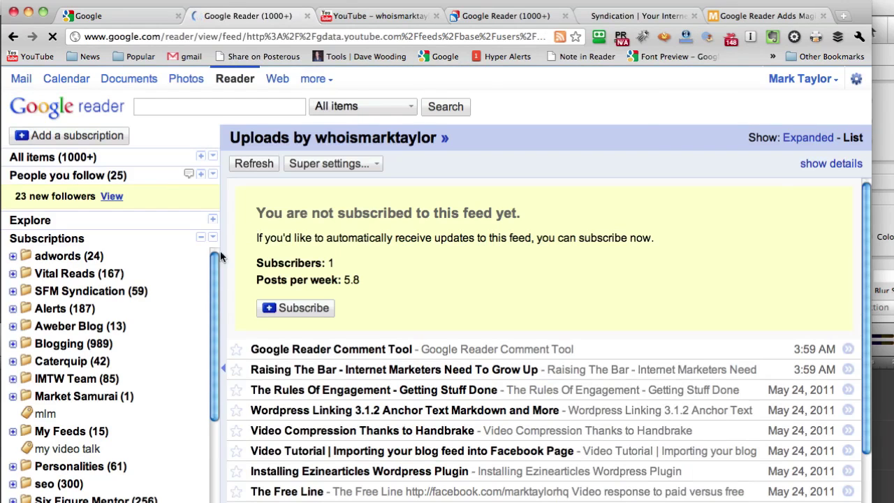
{"action": "scroll", "coordinate": [198, 293], "scroll_direction": "down", "scroll_amount": 10}
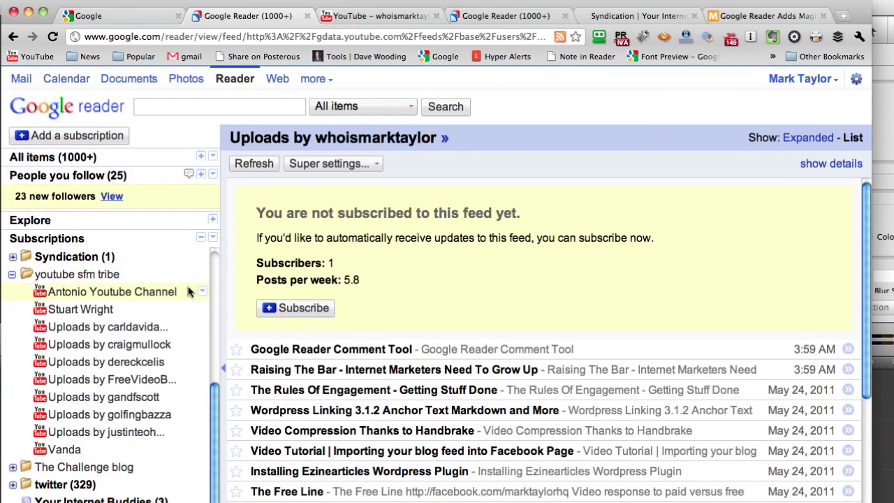
{"action": "left_click", "coordinate": [412, 17]}
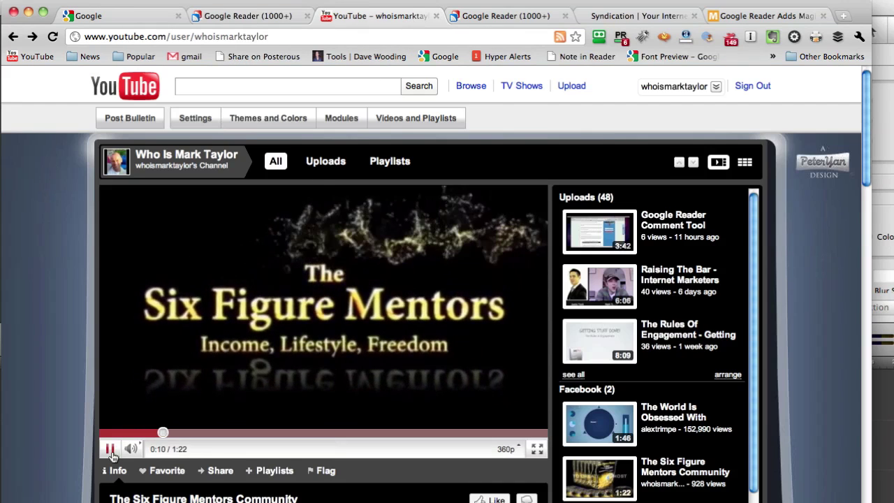
{"action": "left_click", "coordinate": [130, 429]}
{"action": "left_click", "coordinate": [271, 18]}
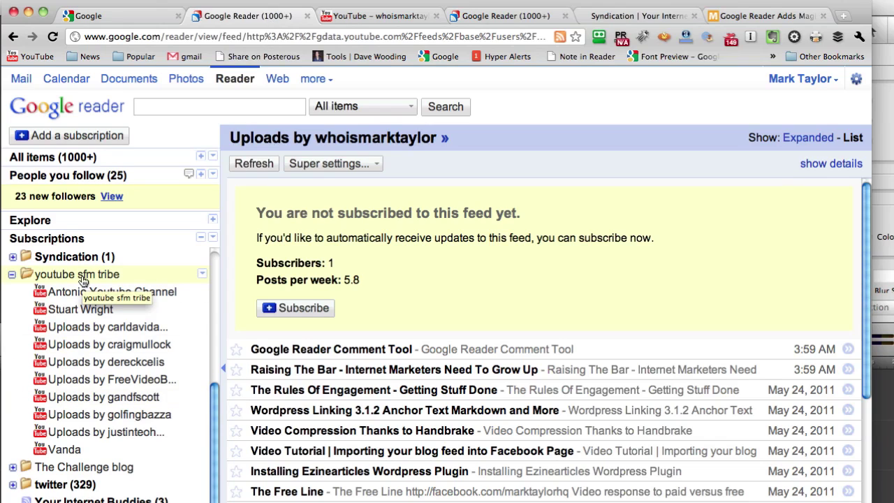
- Subscribe to the channel's uploads feed and add it to the youtube sfm tribe folder
{"action": "left_click", "coordinate": [298, 312]}
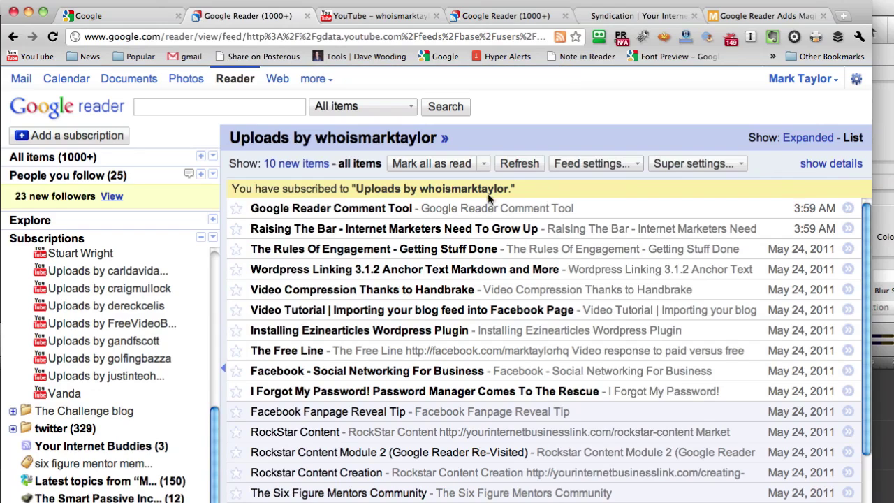
{"action": "left_click", "coordinate": [585, 165]}
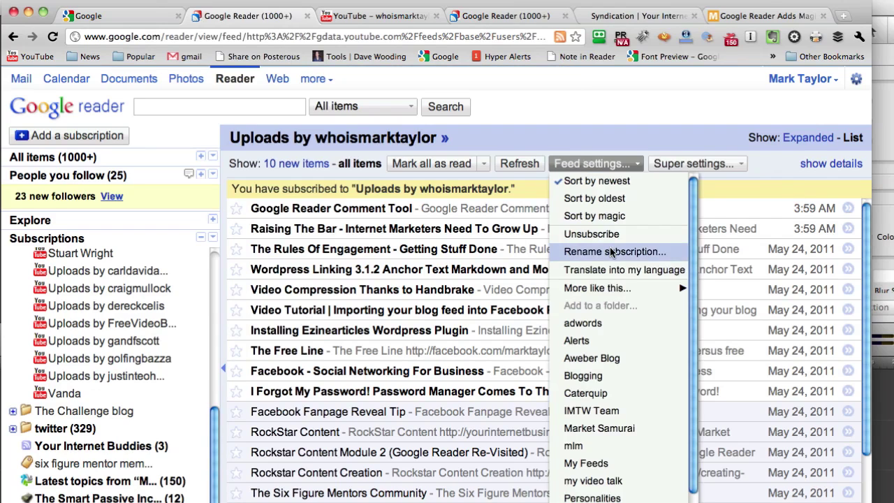
{"action": "scroll", "coordinate": [611, 252], "scroll_direction": "down", "scroll_amount": 3}
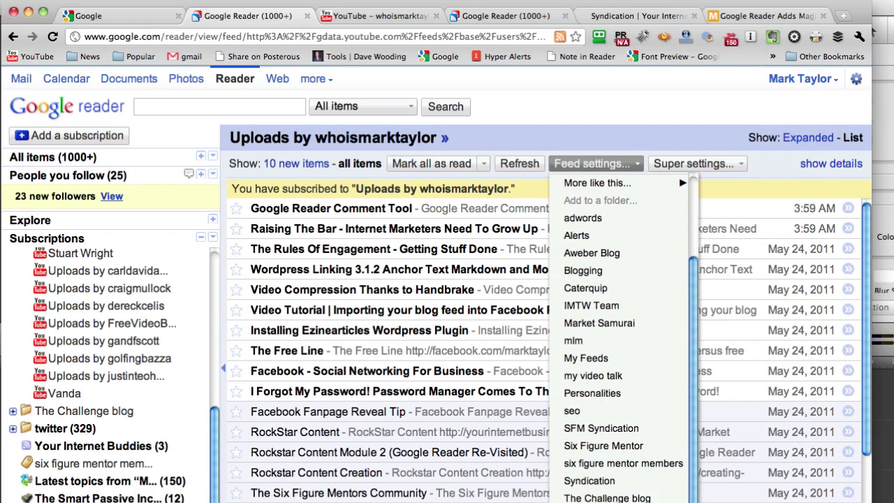
{"action": "left_click", "coordinate": [607, 498]}
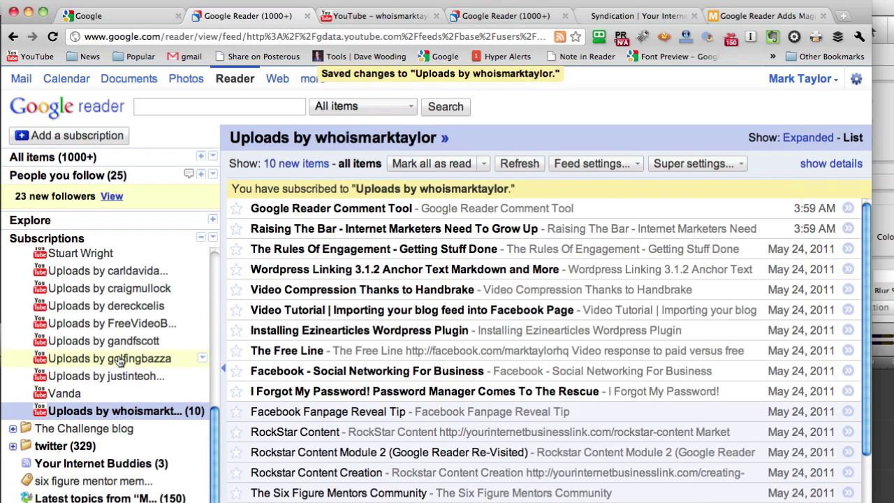
- Open the youtube sfm tribe folder and look through the members' uploads in its item list
{"action": "scroll", "coordinate": [110, 320], "scroll_direction": "up", "scroll_amount": 3}
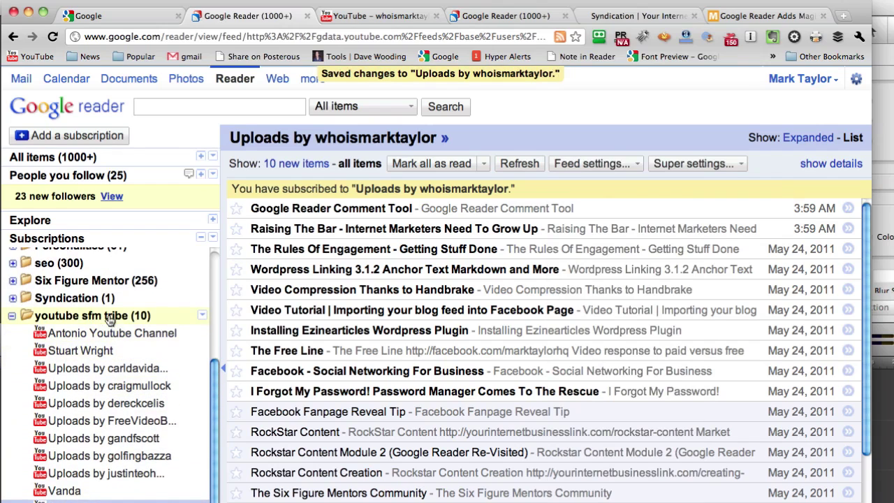
{"action": "left_click", "coordinate": [108, 317]}
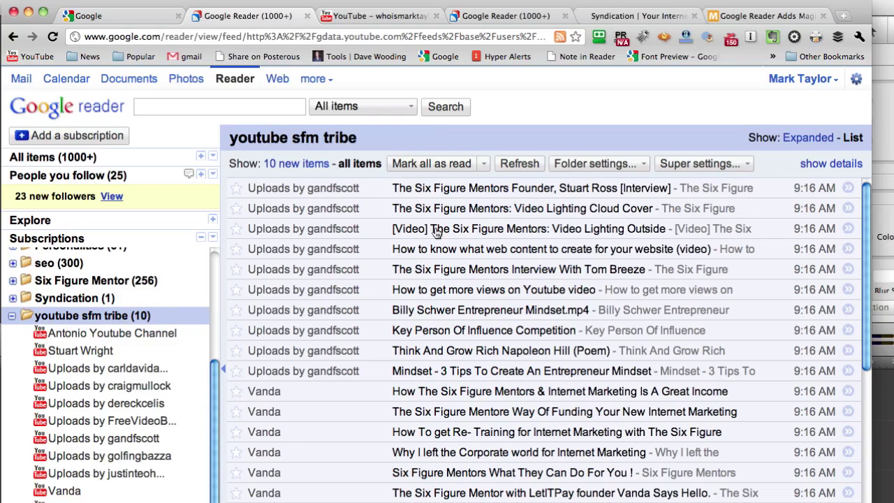
{"action": "scroll", "coordinate": [435, 233], "scroll_direction": "down", "scroll_amount": 15}
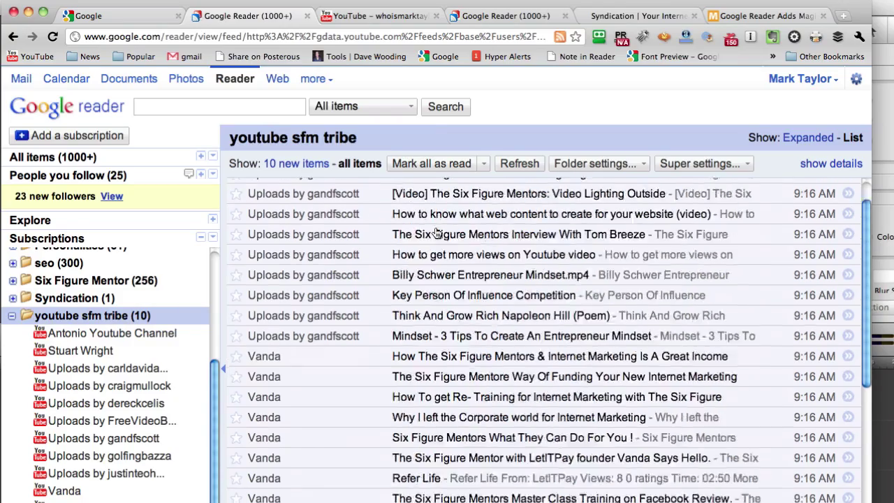
{"action": "scroll", "coordinate": [435, 232], "scroll_direction": "down", "scroll_amount": 4}
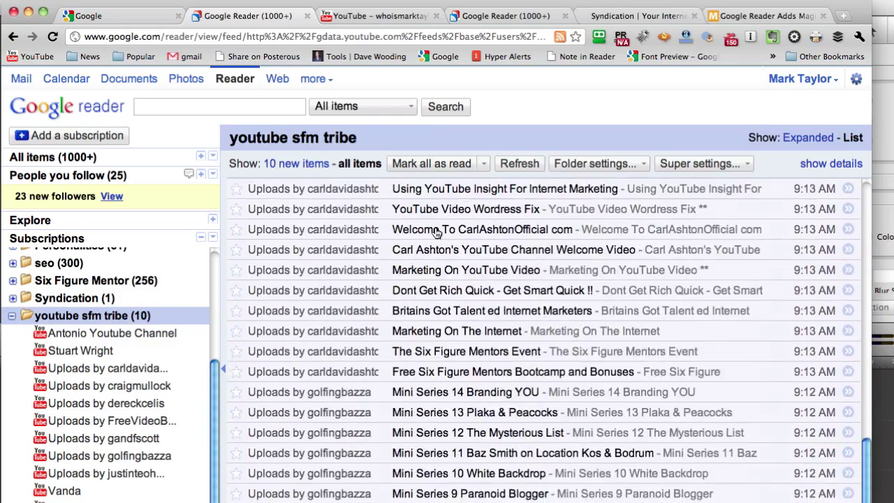
{"action": "scroll", "coordinate": [435, 233], "scroll_direction": "down", "scroll_amount": 15}
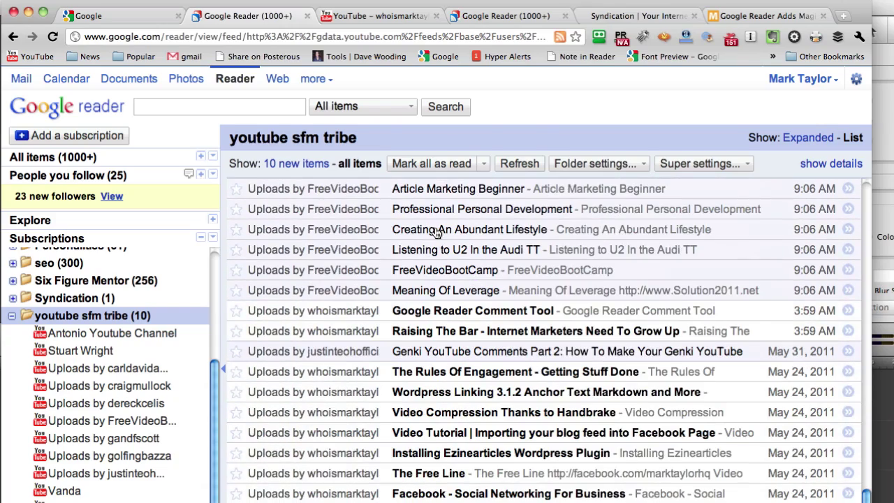
{"action": "scroll", "coordinate": [435, 233], "scroll_direction": "down", "scroll_amount": 1}
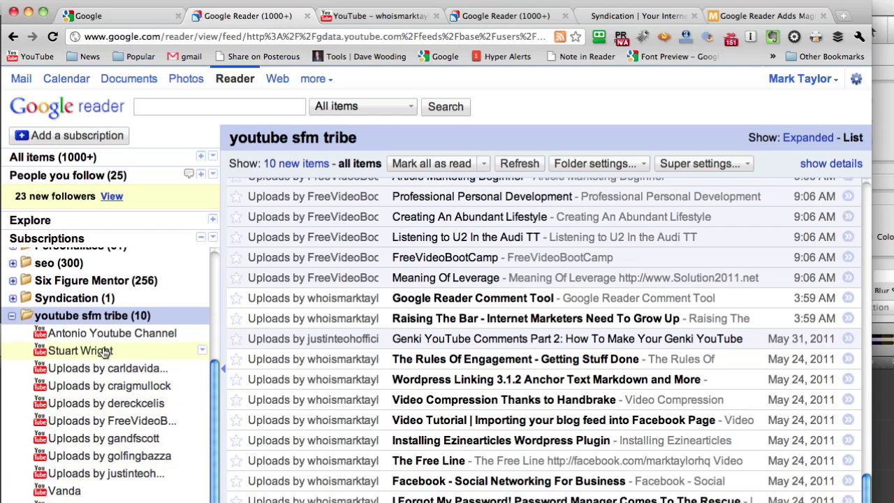
{"action": "scroll", "coordinate": [346, 335], "scroll_direction": "up", "scroll_amount": 10}
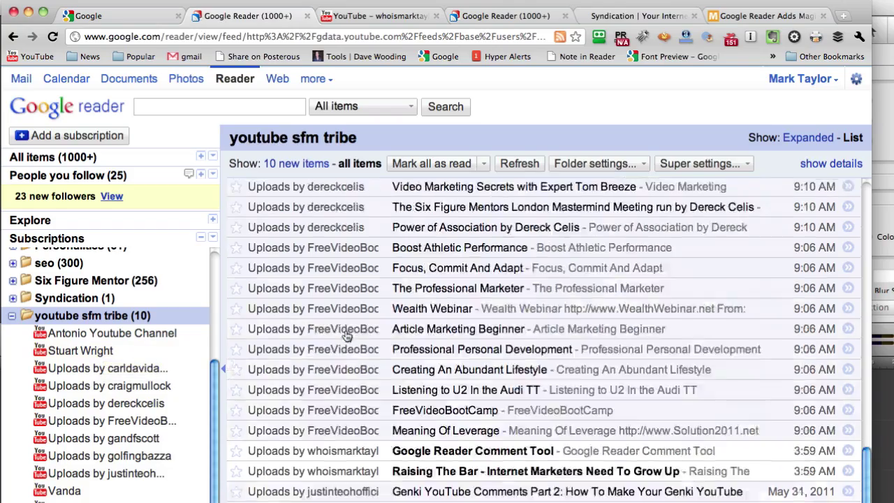
{"action": "scroll", "coordinate": [346, 335], "scroll_direction": "up", "scroll_amount": 15}
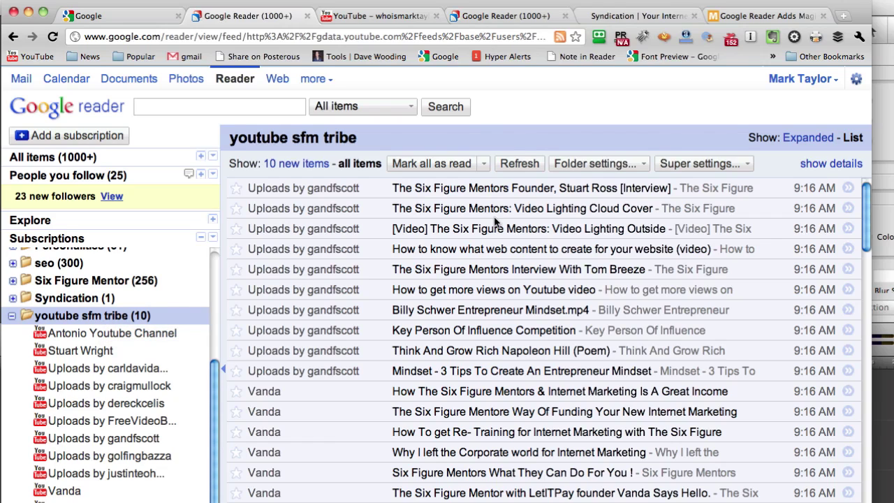
- Open the Six Figure Mentors Founder interview item, show its linked YouTube page inside the reader, and pause the video
{"action": "left_click", "coordinate": [549, 192]}
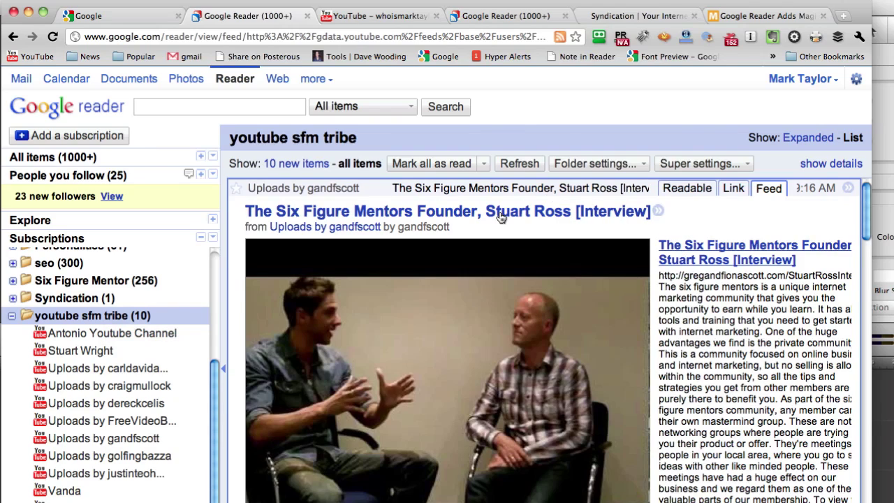
{"action": "left_click", "coordinate": [733, 189]}
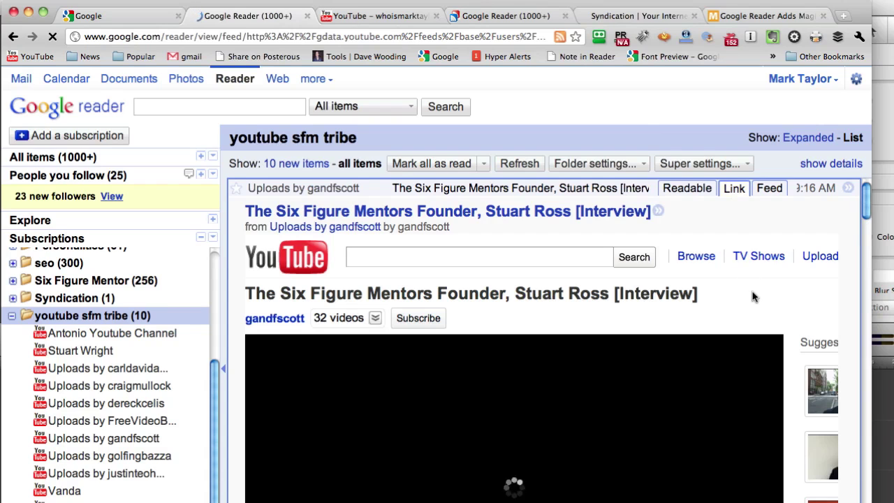
{"action": "scroll", "coordinate": [752, 296], "scroll_direction": "down", "scroll_amount": 3}
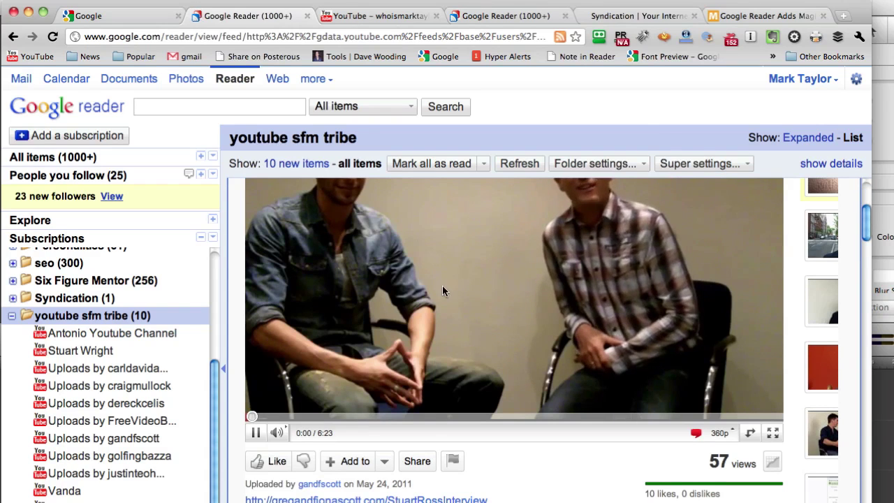
{"action": "scroll", "coordinate": [374, 334], "scroll_direction": "up", "scroll_amount": 1}
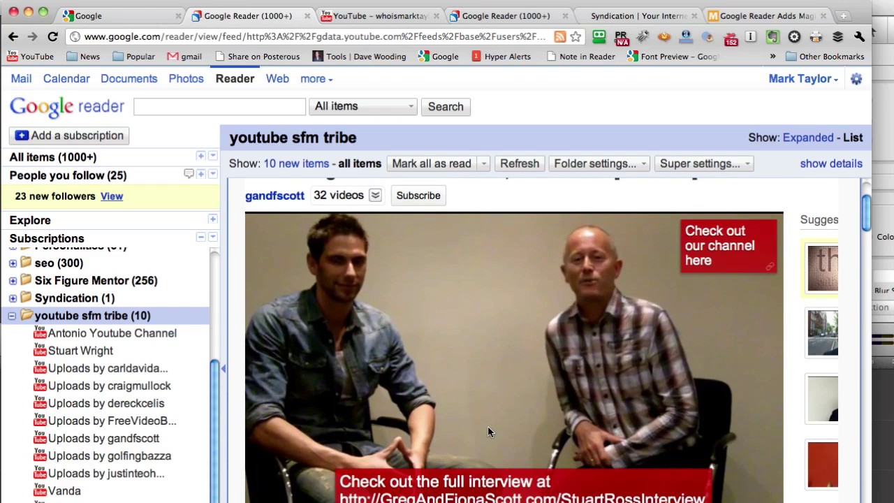
{"action": "scroll", "coordinate": [488, 431], "scroll_direction": "down", "scroll_amount": 10}
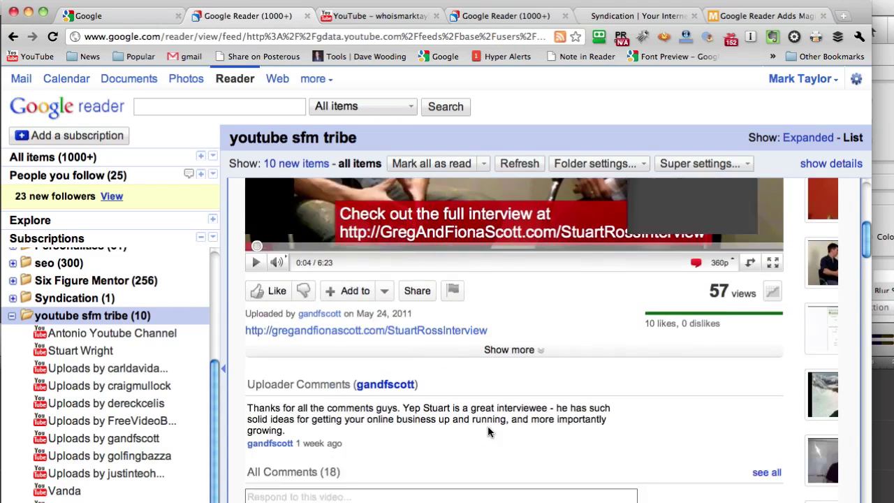
- Open the comment field under the interview video and look over the existing viewer comments
{"action": "left_click", "coordinate": [450, 393]}
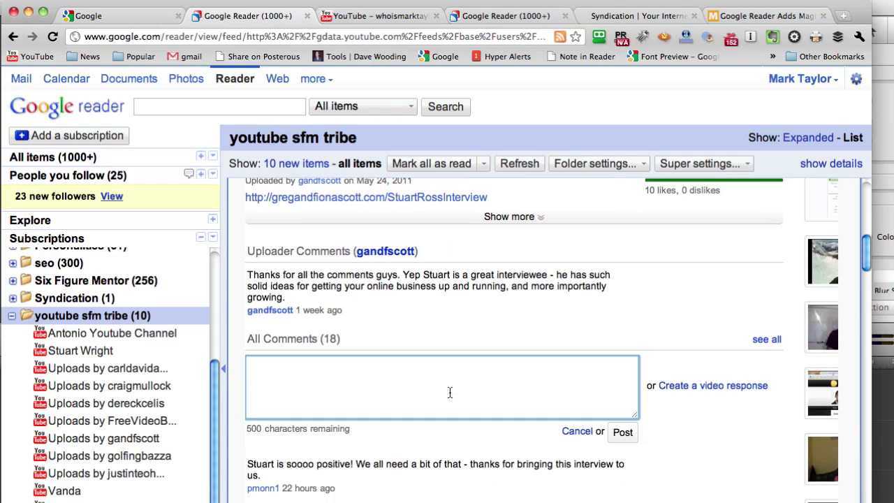
{"action": "scroll", "coordinate": [462, 449], "scroll_direction": "down", "scroll_amount": 5}
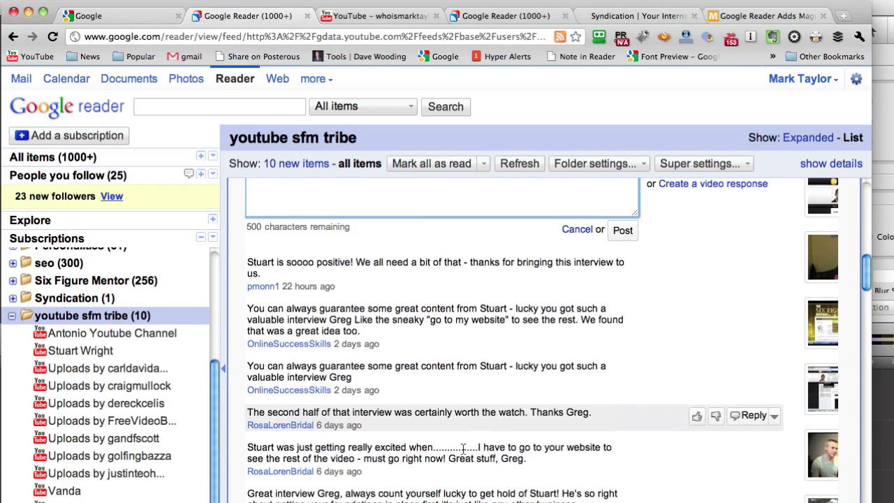
{"action": "scroll", "coordinate": [462, 448], "scroll_direction": "down", "scroll_amount": 3}
{"action": "scroll", "coordinate": [464, 450], "scroll_direction": "up", "scroll_amount": 10}
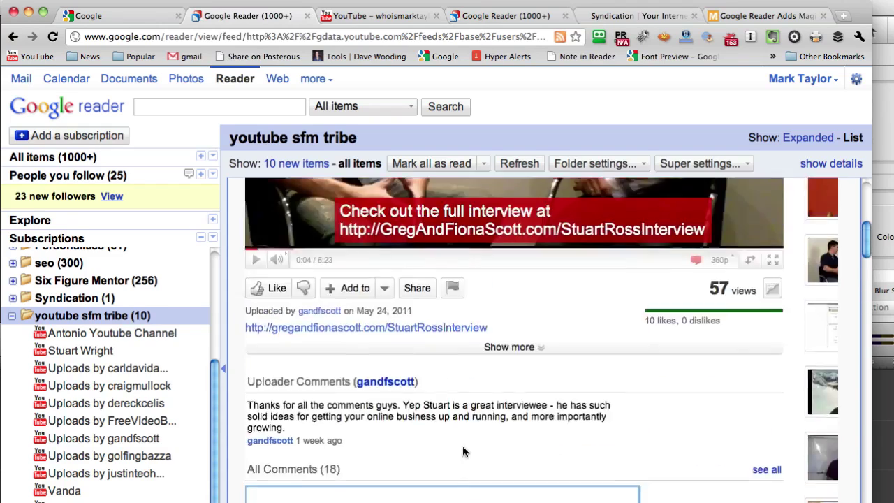
{"action": "scroll", "coordinate": [462, 451], "scroll_direction": "up", "scroll_amount": 5}
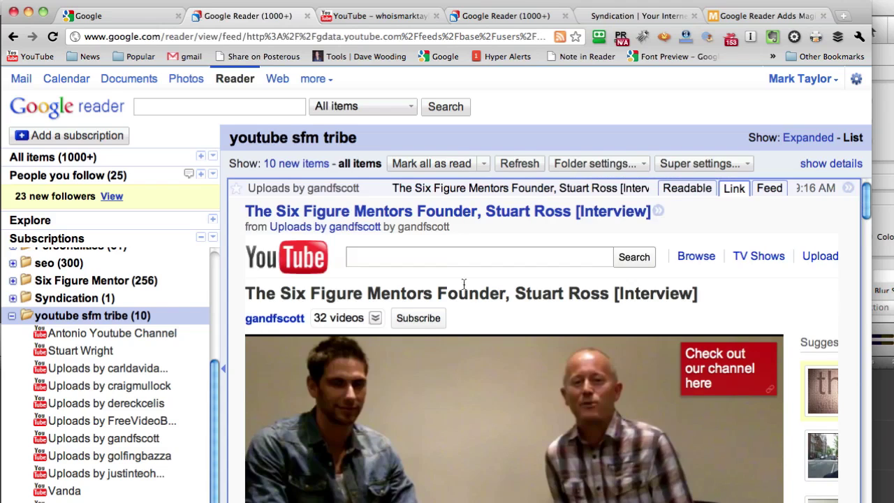
- Close the interview item and view the item "How The Six Figure Mentors & Internet Marketing Is A Great Income System."
{"action": "left_click", "coordinate": [438, 194]}
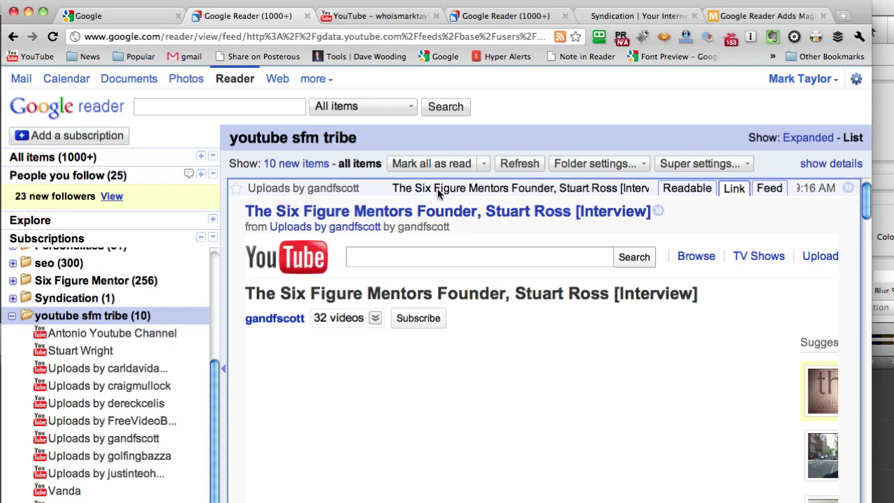
{"action": "left_click", "coordinate": [472, 396]}
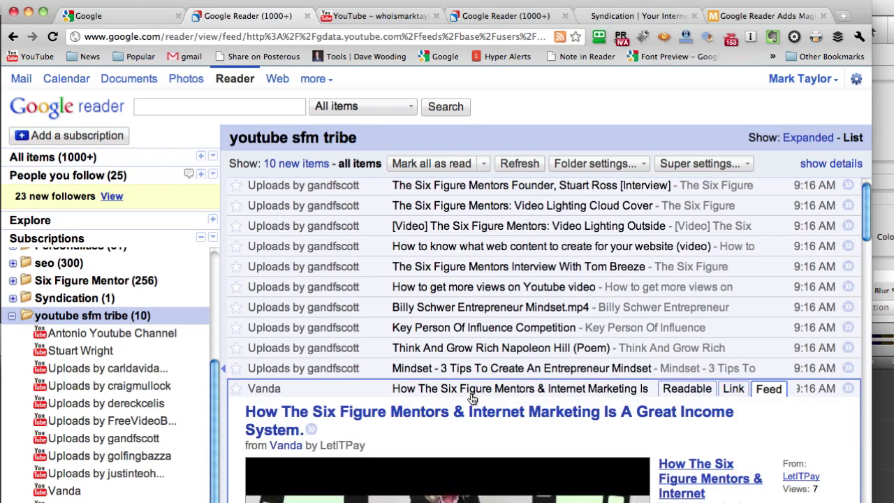
{"action": "scroll", "coordinate": [572, 314], "scroll_direction": "down", "scroll_amount": 3}
{"action": "scroll", "coordinate": [673, 238], "scroll_direction": "up", "scroll_amount": 3}
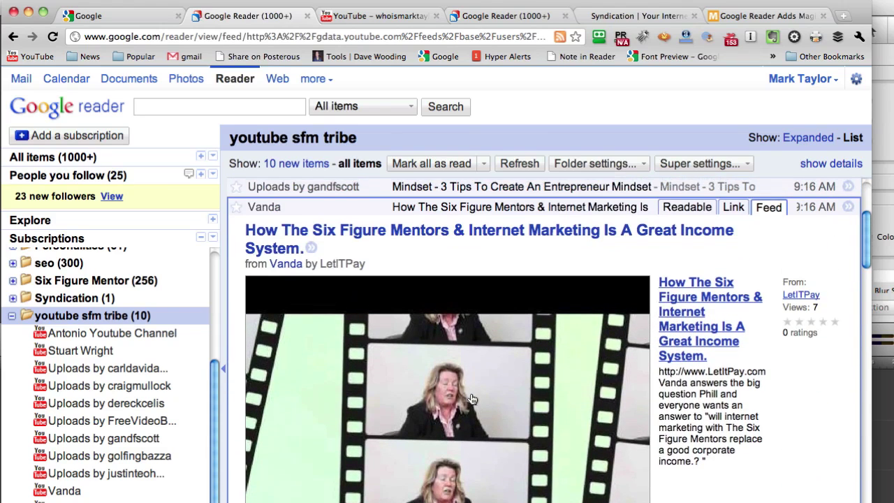
- Show the "Great Income System" item's linked YouTube page inside the reader and pause its video
{"action": "left_click", "coordinate": [732, 207]}
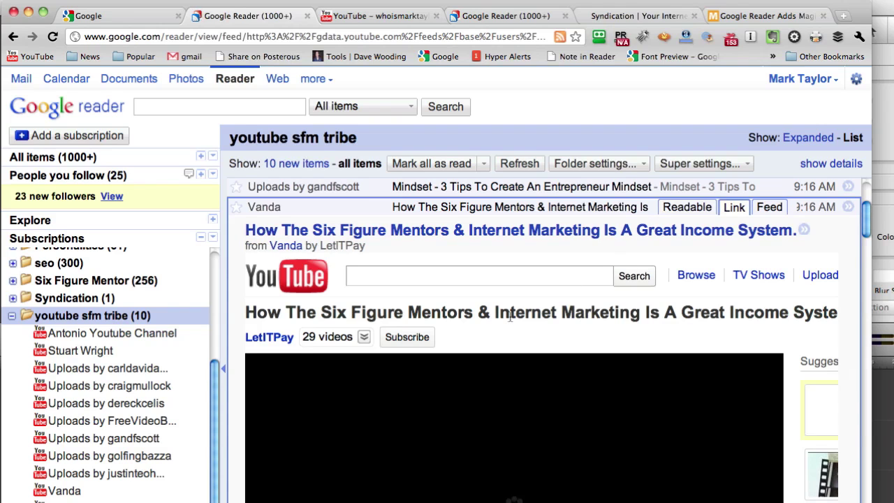
{"action": "scroll", "coordinate": [510, 319], "scroll_direction": "down", "scroll_amount": 2}
{"action": "scroll", "coordinate": [510, 320], "scroll_direction": "down", "scroll_amount": 1}
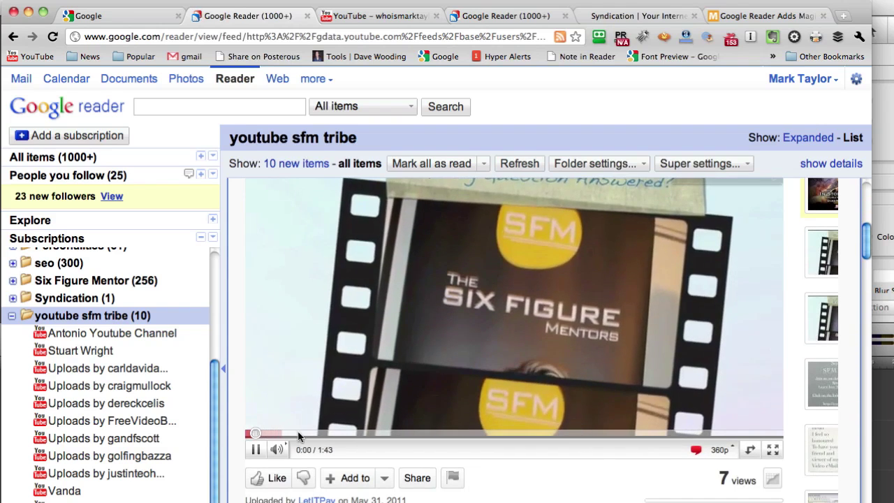
{"action": "left_click", "coordinate": [257, 450]}
- Open the comment field beneath the "Great Income System" video
{"action": "scroll", "coordinate": [458, 365], "scroll_direction": "down", "scroll_amount": 3}
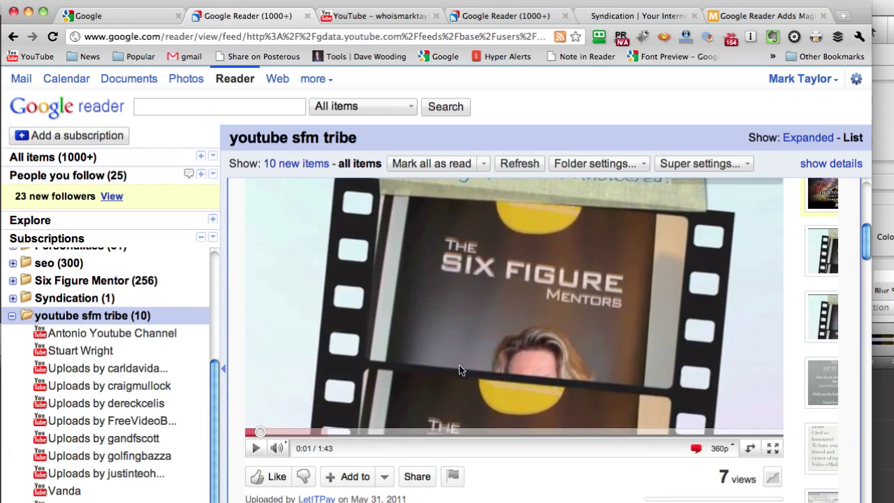
{"action": "scroll", "coordinate": [459, 370], "scroll_direction": "down", "scroll_amount": 1}
{"action": "left_click", "coordinate": [393, 435]}
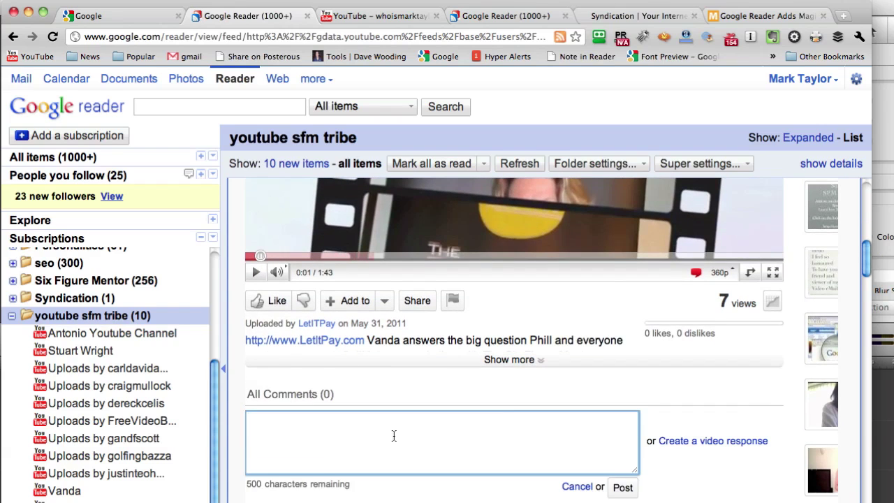
- Close the "Great Income System" item and return to the start of the folder's item list
{"action": "scroll", "coordinate": [496, 419], "scroll_direction": "up", "scroll_amount": 10}
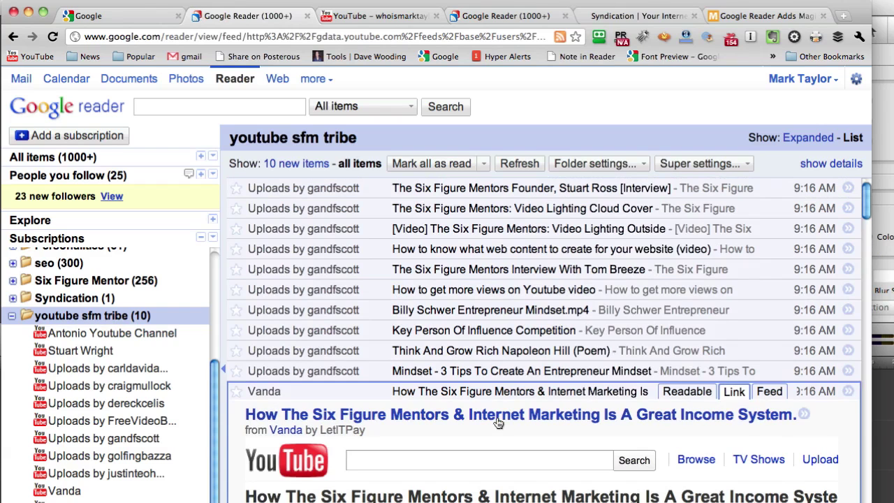
{"action": "left_click", "coordinate": [482, 392]}
{"action": "scroll", "coordinate": [538, 259], "scroll_direction": "up", "scroll_amount": 3}
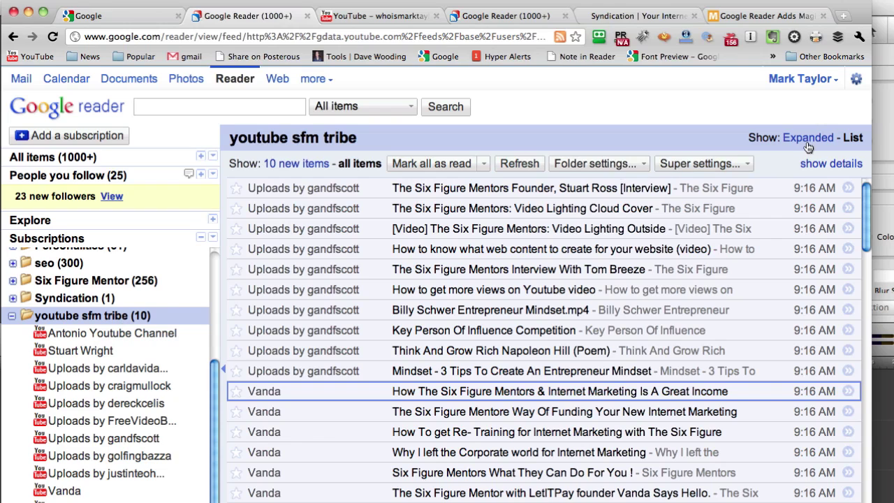
- Show the youtube sfm tribe folder's details and select its feed URL
{"action": "left_click", "coordinate": [834, 163]}
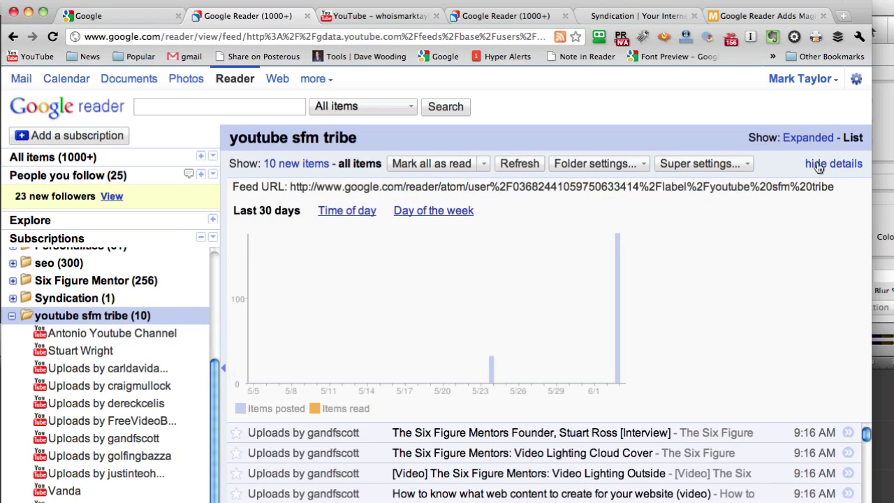
{"action": "left_click", "coordinate": [458, 188]}
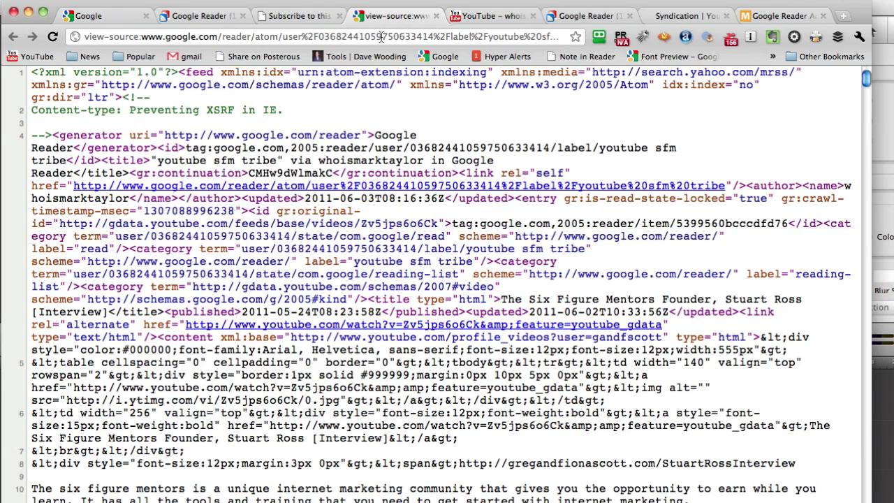
- Select the feed address without its view-source: prefix, and switch to the subscription preview page for the youtube sfm tribe feed
{"action": "left_click", "coordinate": [381, 36]}
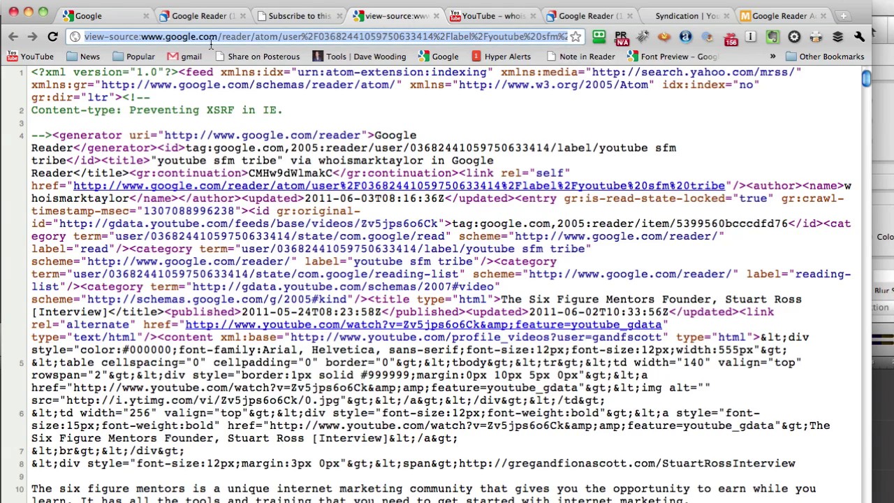
{"action": "left_click", "coordinate": [142, 37]}
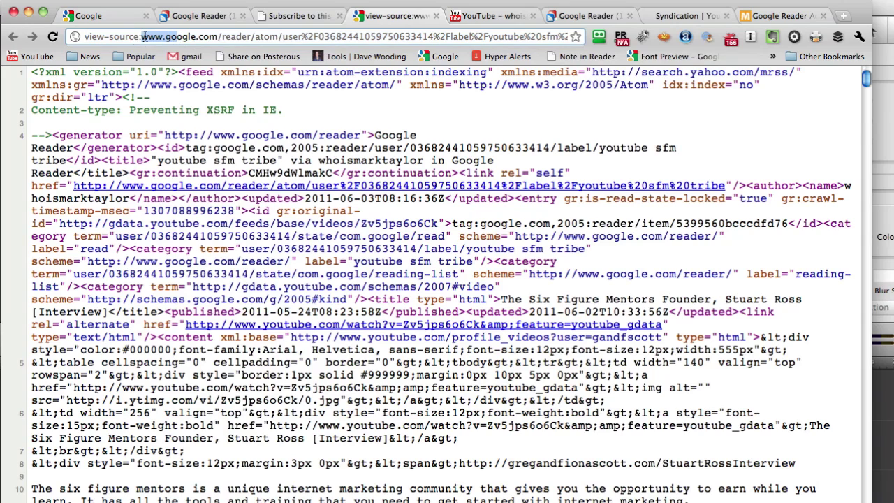
{"action": "left_click_drag", "start_coordinate": [142, 36], "coordinate": [267, 29]}
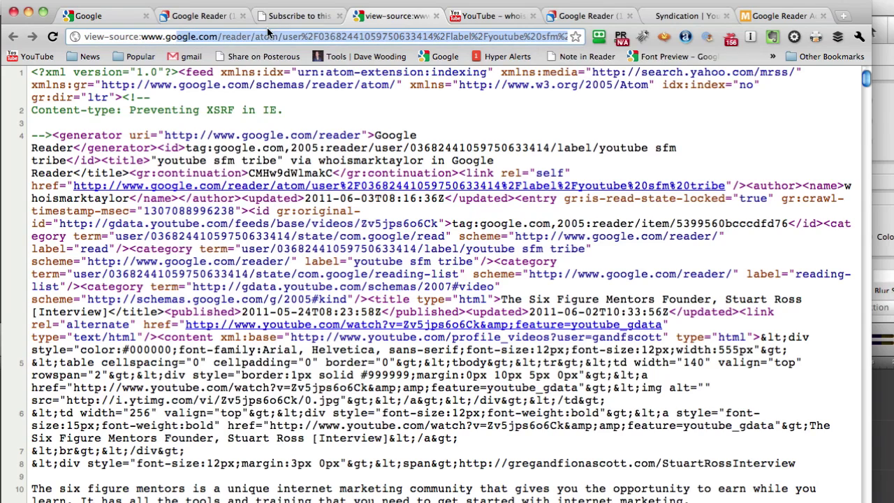
{"action": "left_click_drag", "start_coordinate": [142, 38], "coordinate": [564, 38]}
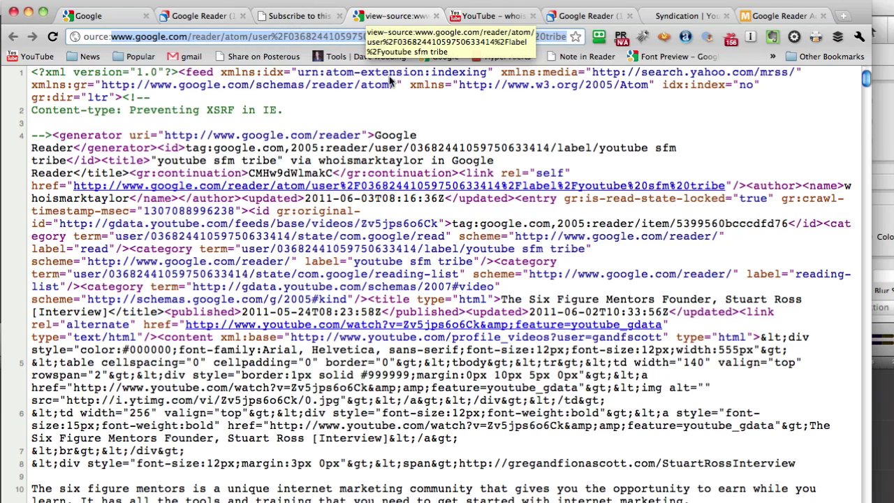
{"action": "left_click", "coordinate": [292, 20]}
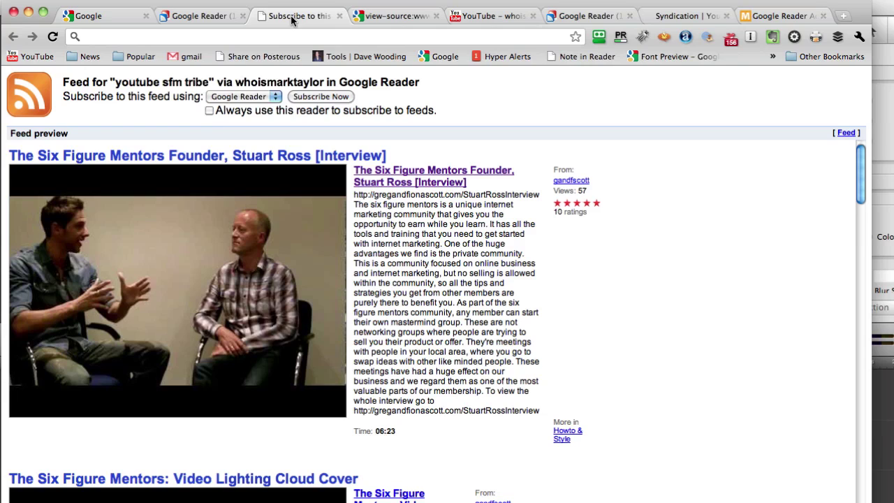